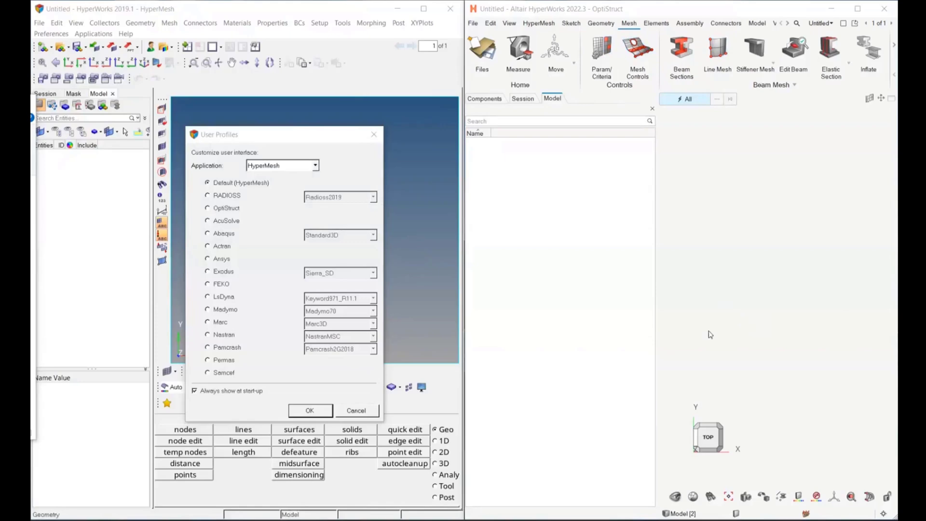
Narrow the model browser in HyperWorks 2022.3 and load the OptiStruct user profile in HyperMesh 2019.1.
drag(657, 276, 583, 291)
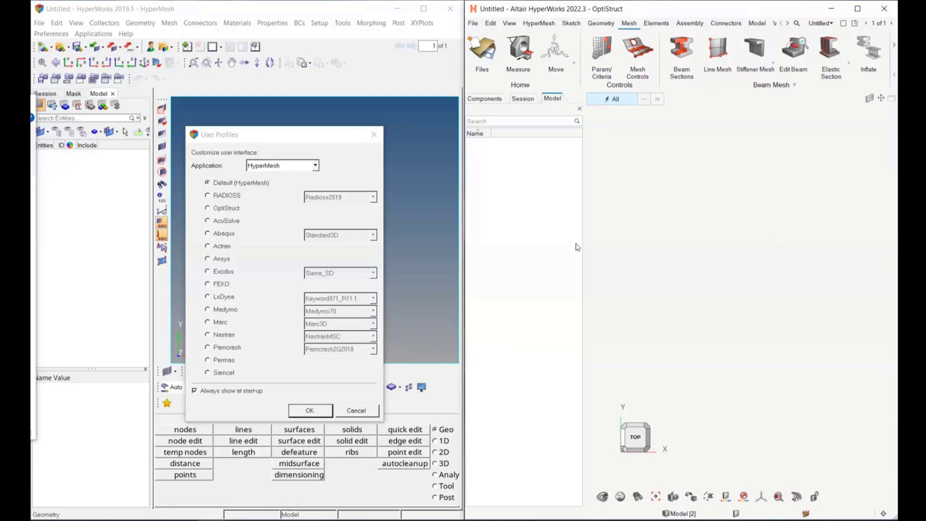
click(219, 211)
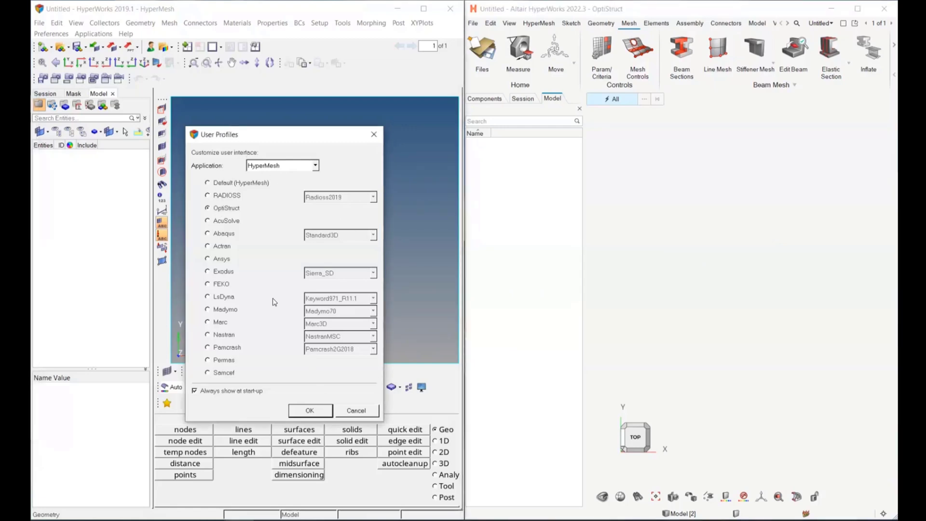
click(314, 412)
Import the geometry file BrokenBeam.x_t from the Aerospace Training\HMAeroTraining folder into HyperMesh 2019.1, using Auto Detect as file type.
click(46, 23)
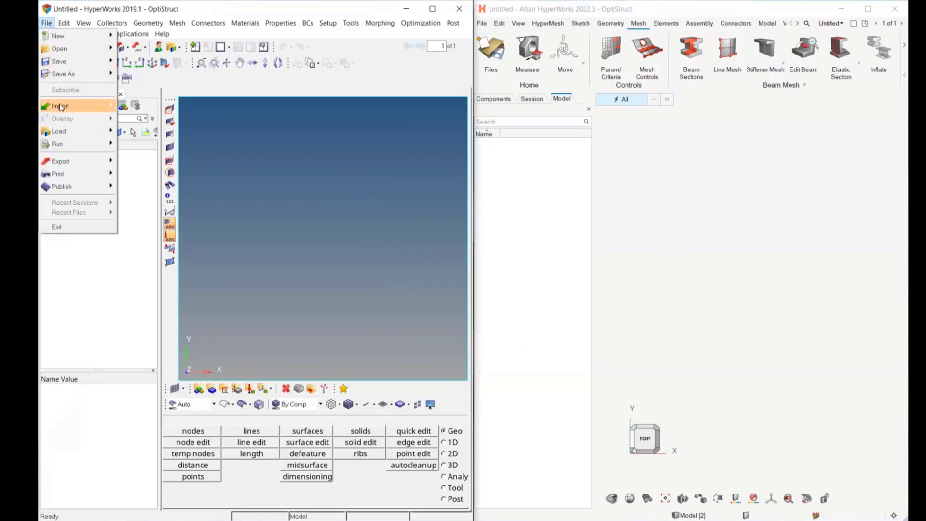
mouse_move(60, 106)
click(141, 145)
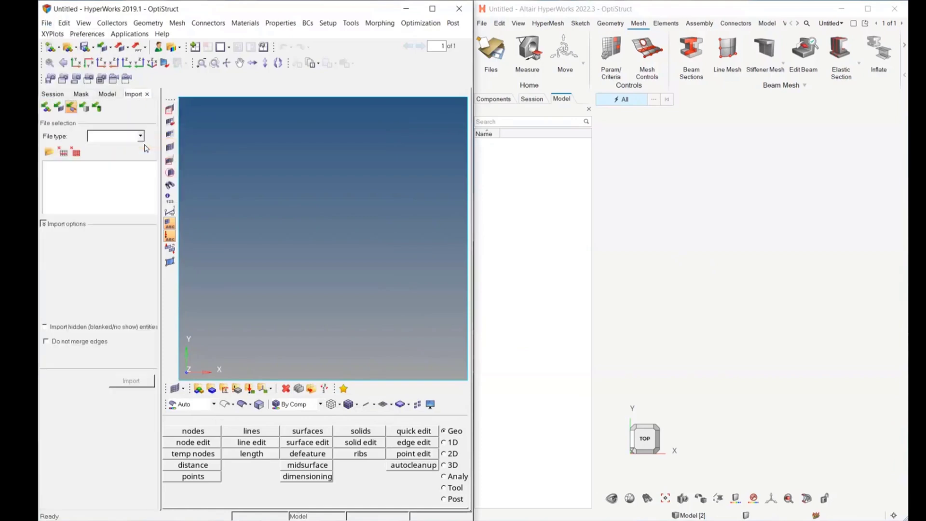
click(49, 152)
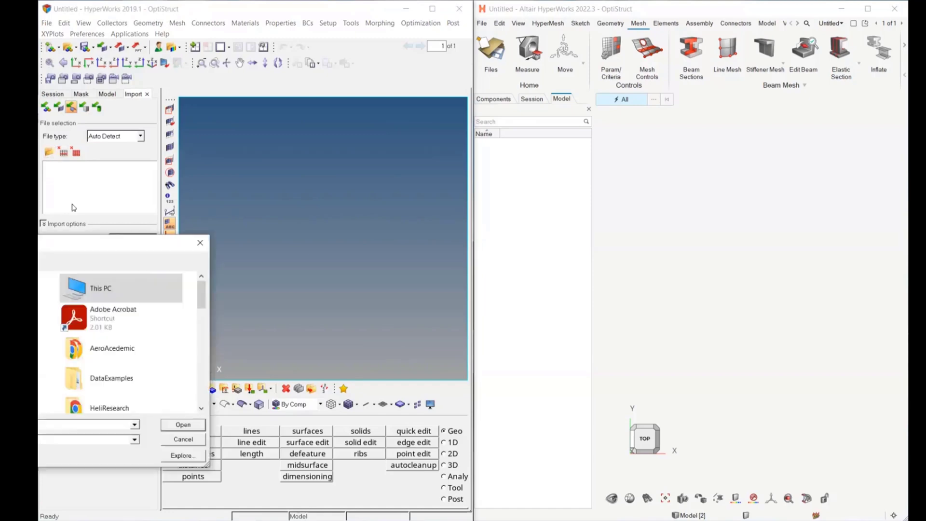
double_click(183, 340)
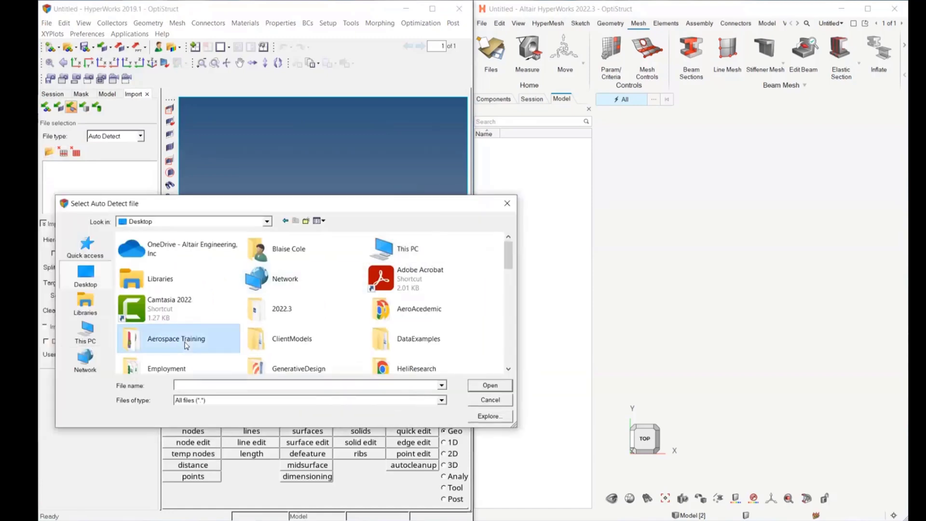
scroll(195, 314, down, 5)
scroll(195, 314, up, 12)
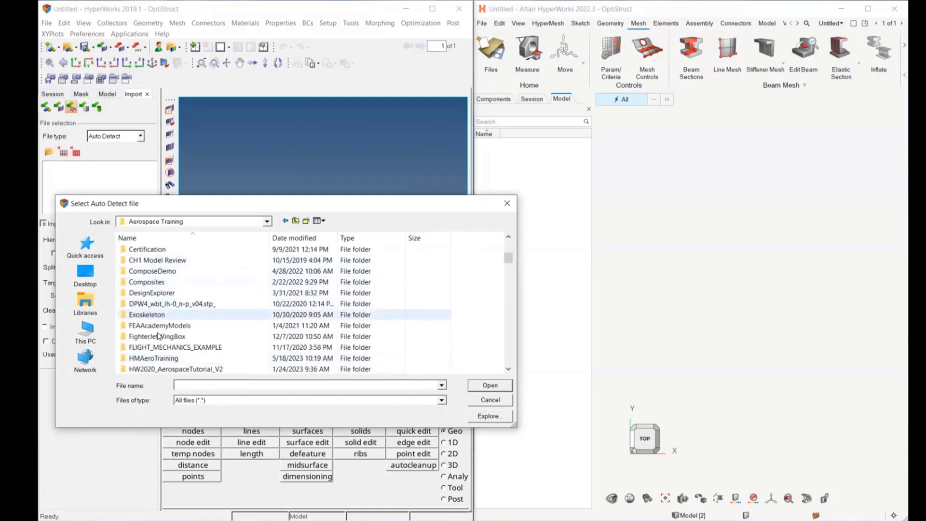
scroll(158, 338, down, 3)
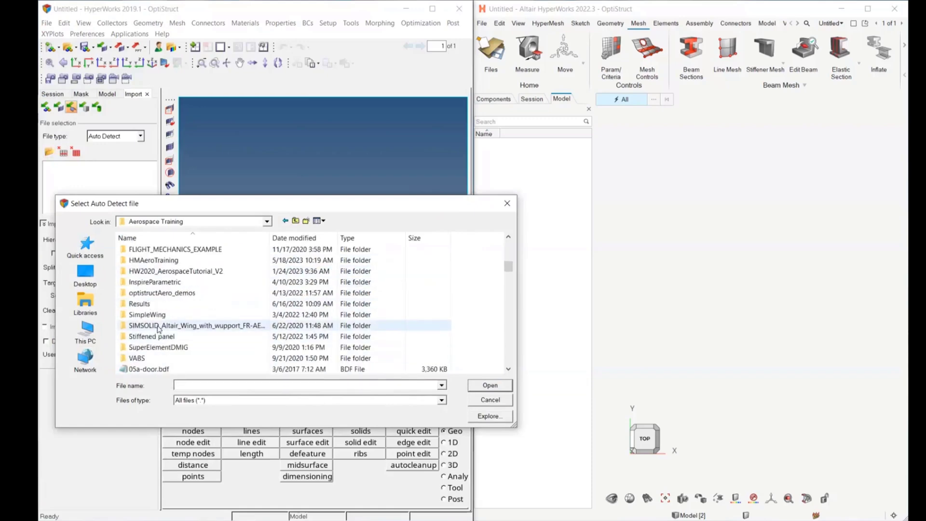
scroll(176, 323, up, 1)
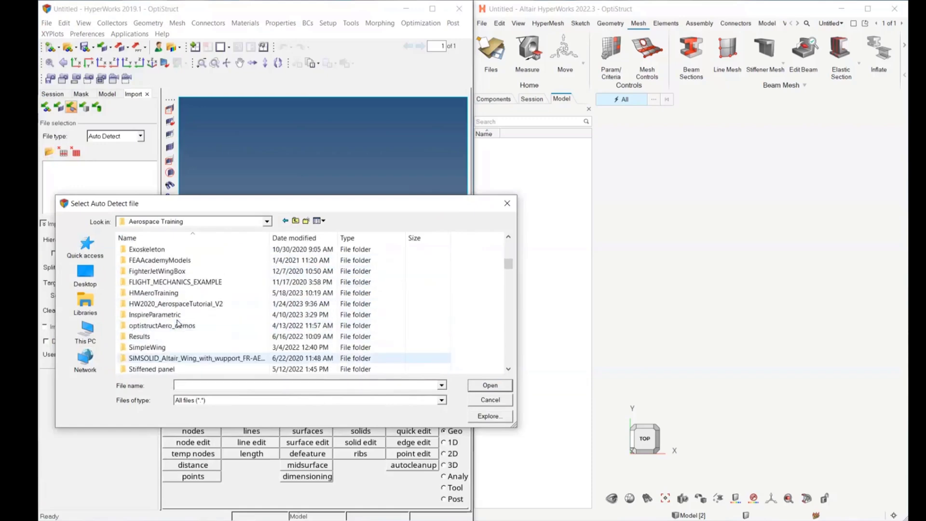
double_click(173, 292)
double_click(168, 271)
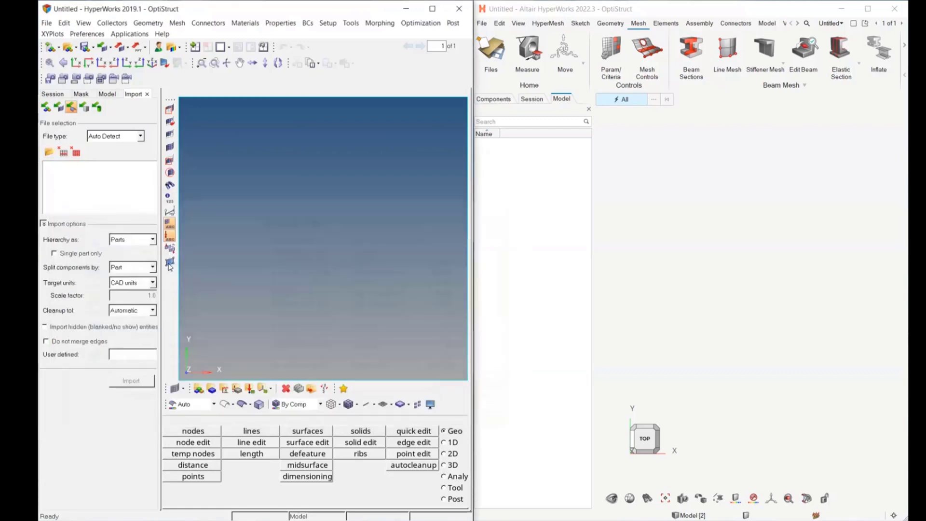
drag(85, 217, 147, 216)
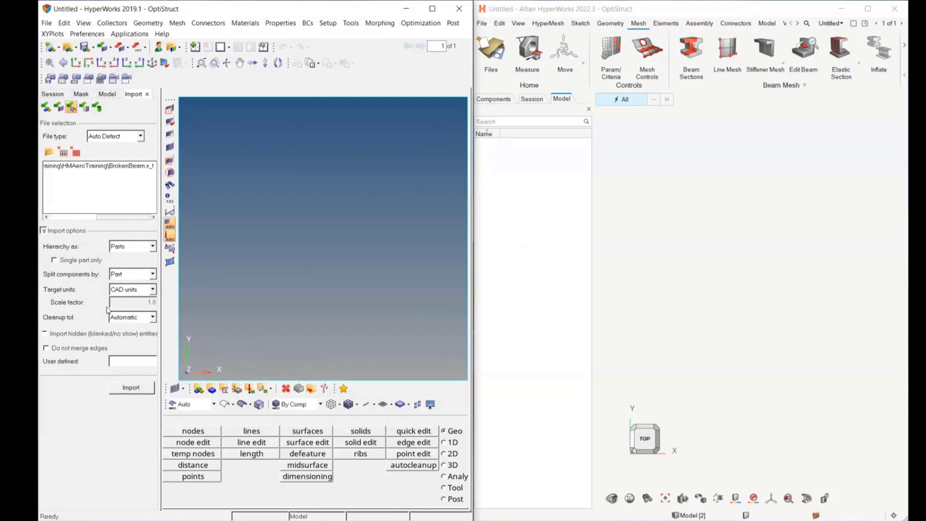
click(131, 388)
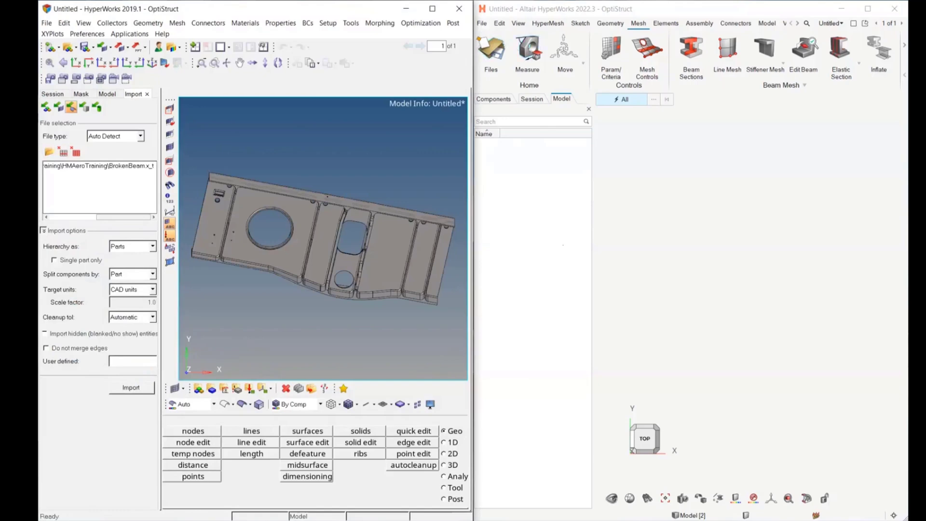
Load BrokenBeam.x_t from the HMAeroTraining folder into HyperWorks 2022.3 as a new geometry model with the default Parasolid options.
drag(39, 241, 244, 341)
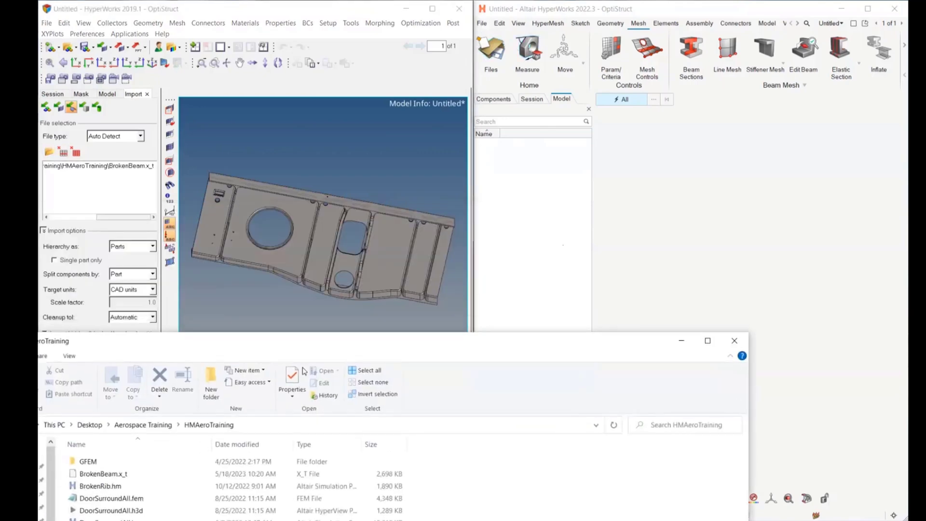
click(113, 475)
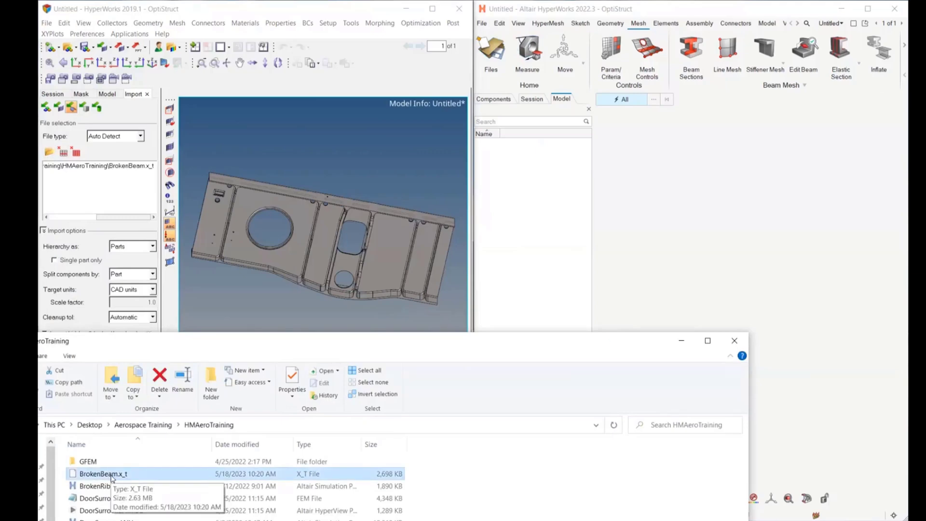
drag(112, 477, 671, 287)
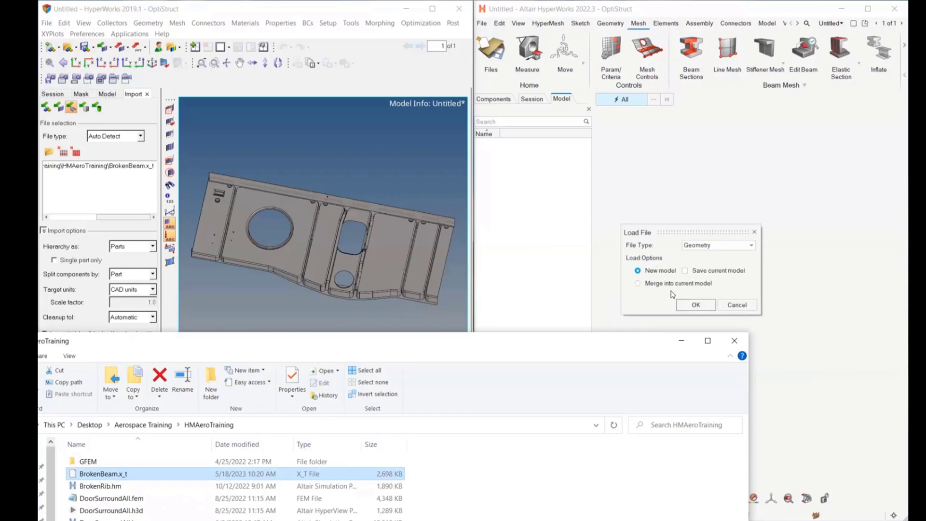
click(695, 304)
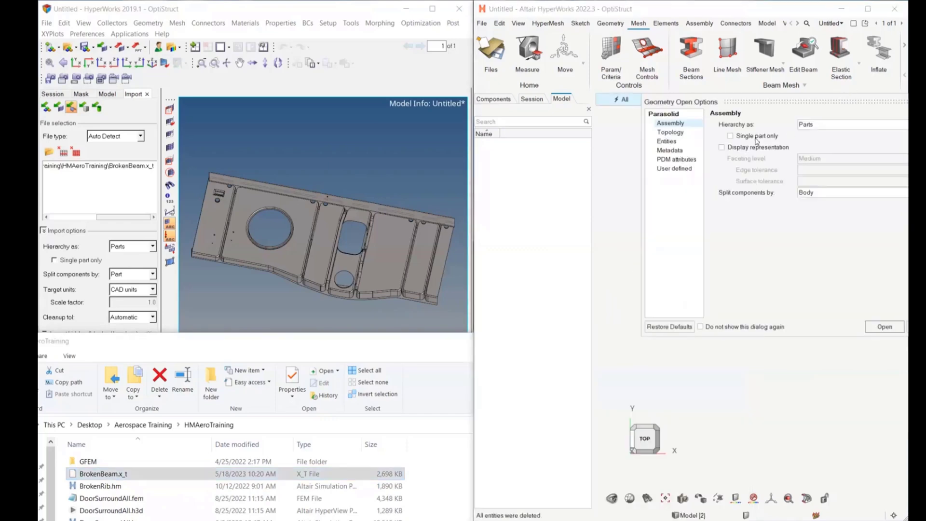
click(885, 326)
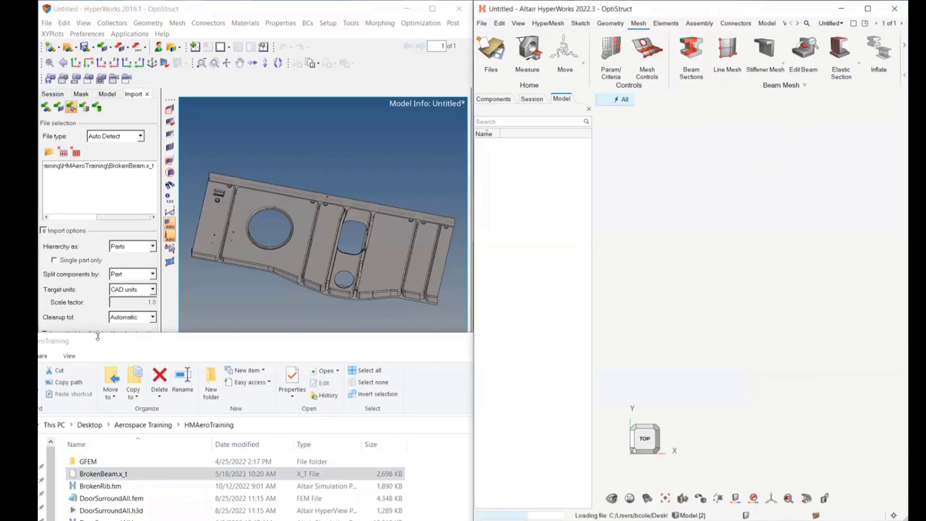
drag(227, 346, 210, 355)
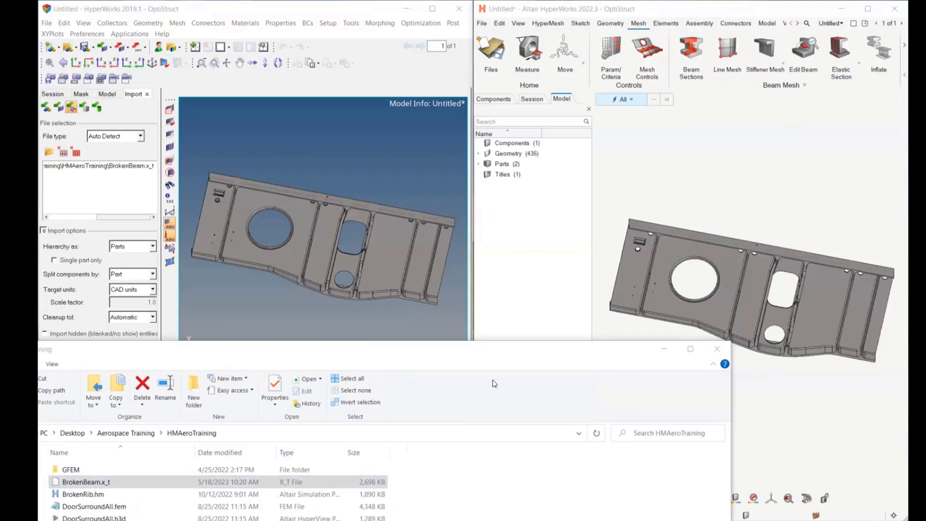
click(716, 352)
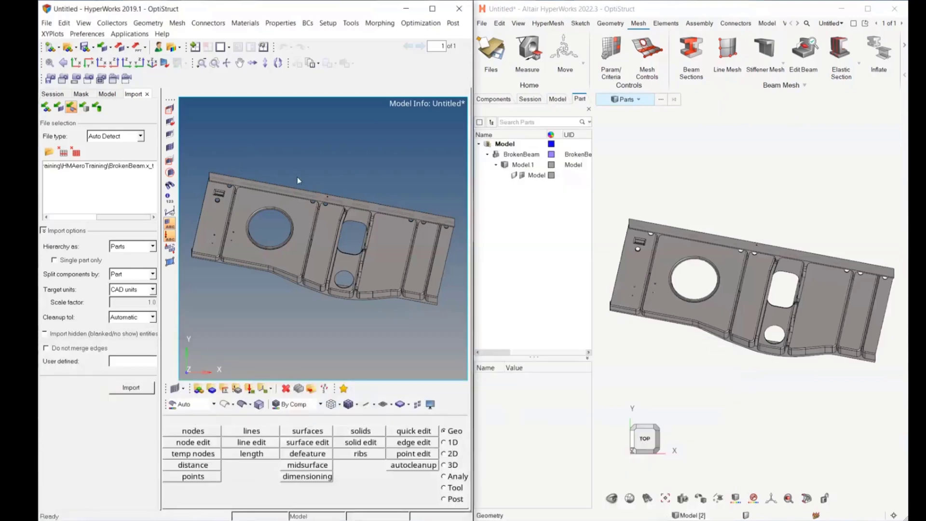
Close the import pane in HyperMesh 2019.1 and set the beam geometry's color mode to By 2D Topo.
click(147, 95)
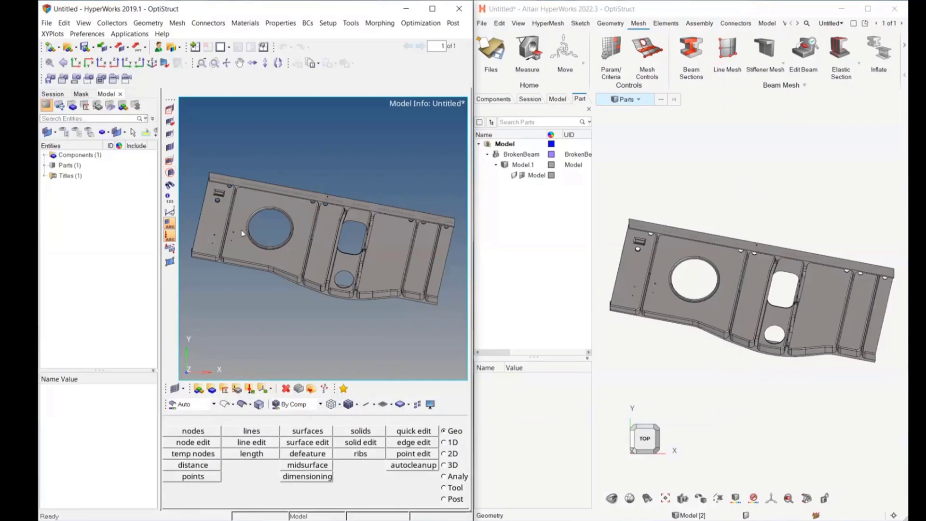
scroll(285, 221, up, 5)
scroll(285, 225, down, 5)
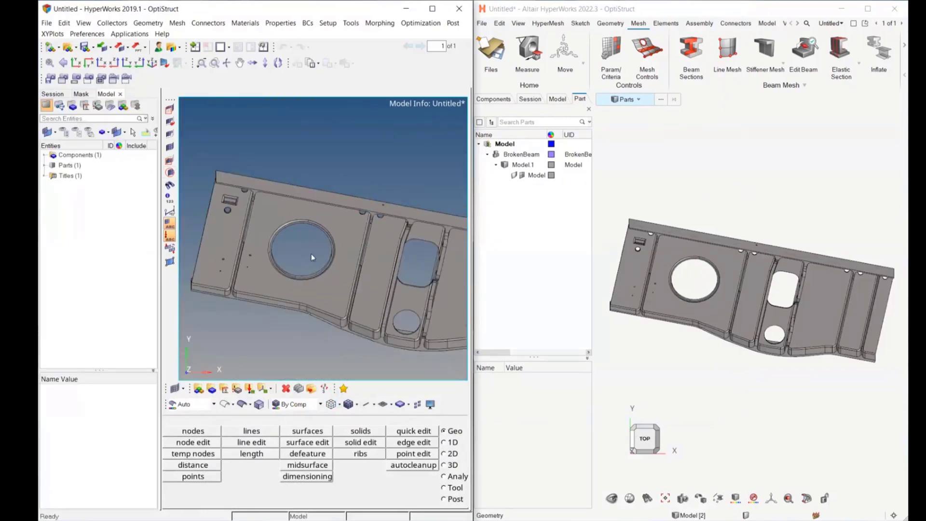
ctrl+right_drag(383, 263, 361, 226)
ctrl+drag(360, 225, 322, 243)
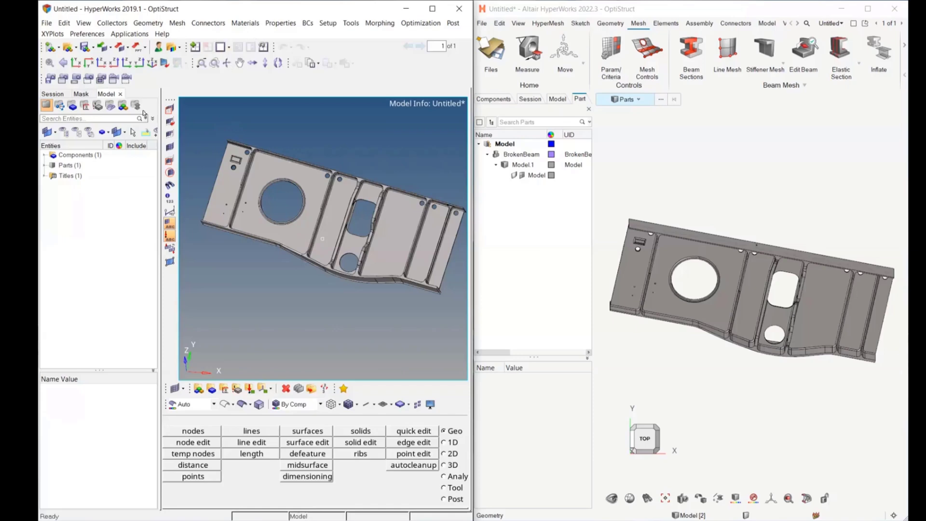
click(213, 404)
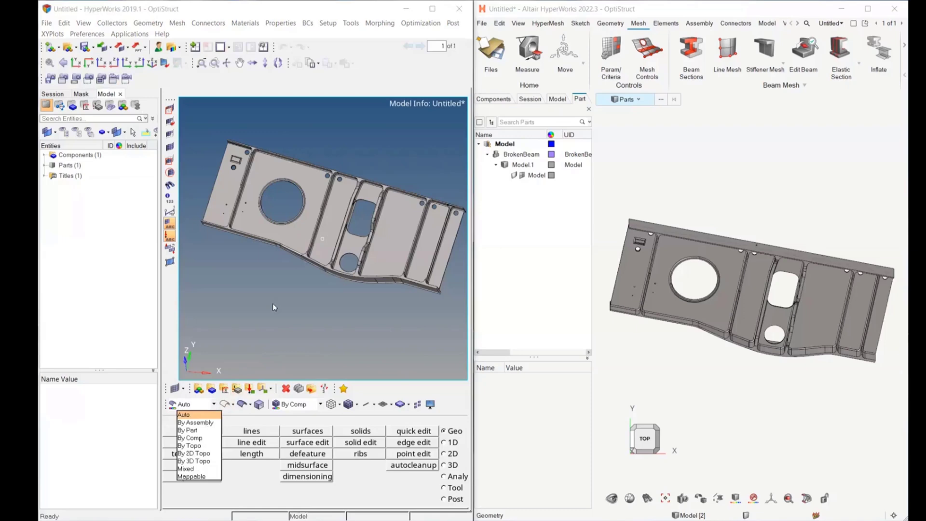
click(311, 287)
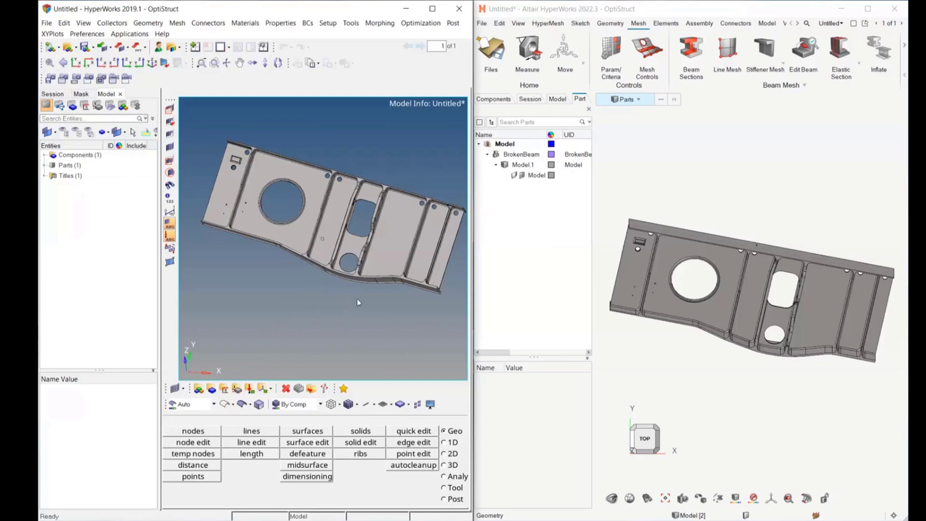
ctrl+drag(311, 302, 337, 295)
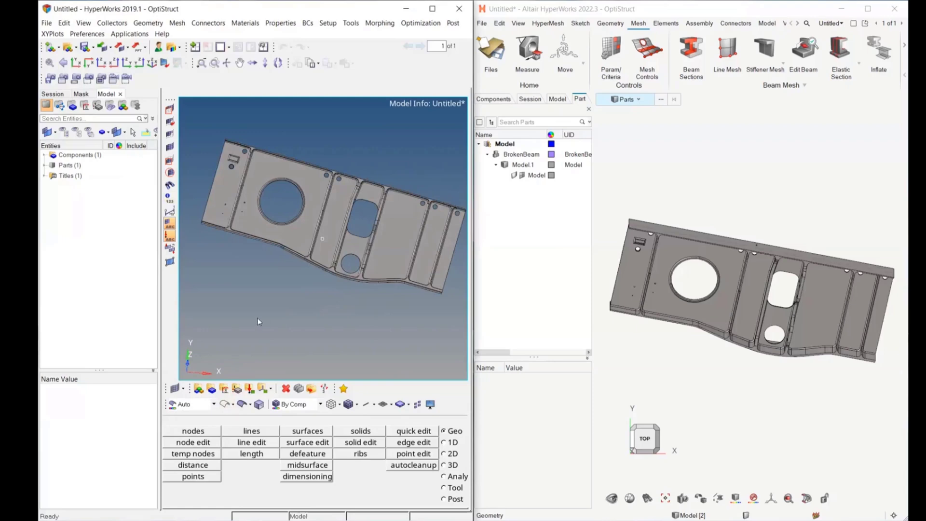
click(200, 405)
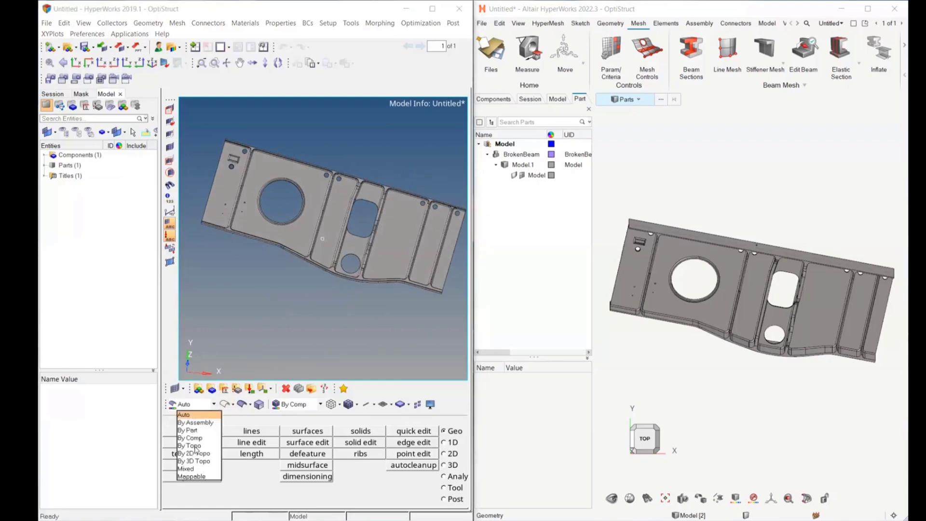
click(196, 453)
ctrl+drag(357, 316, 395, 256)
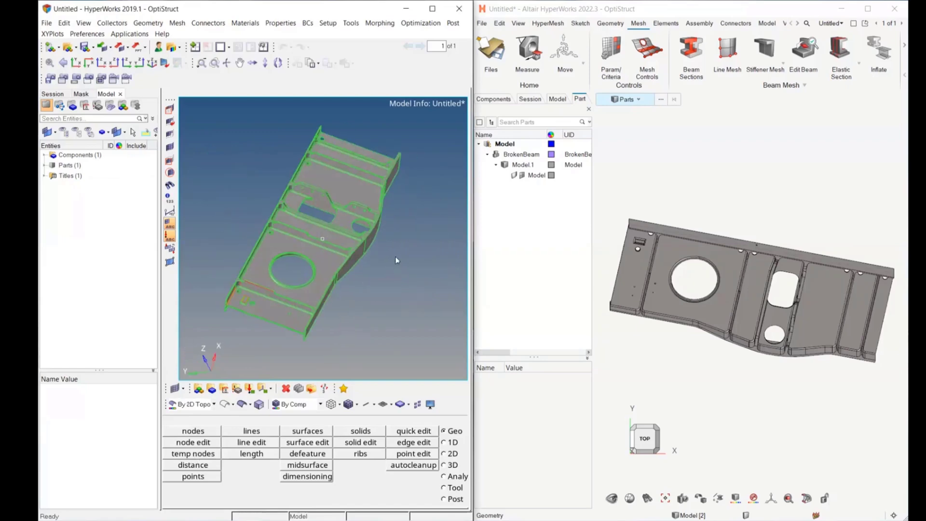
Switch the beam geometry to wireframe and hide its shared edges to isolate the free edges.
click(225, 404)
mouse_move(285, 314)
ctrl+mouse_down()
mouse_move(316, 277)
mouse_move(285, 336)
ctrl+mouse_up()
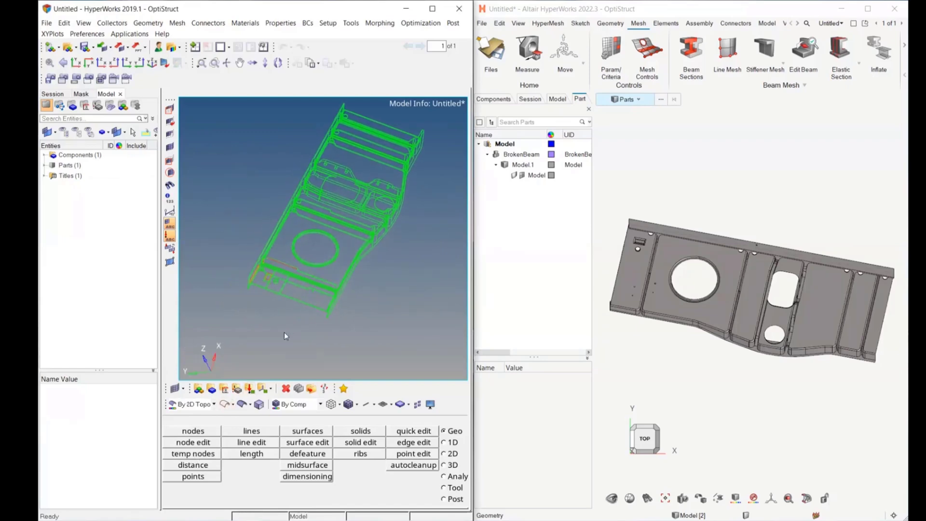
click(429, 407)
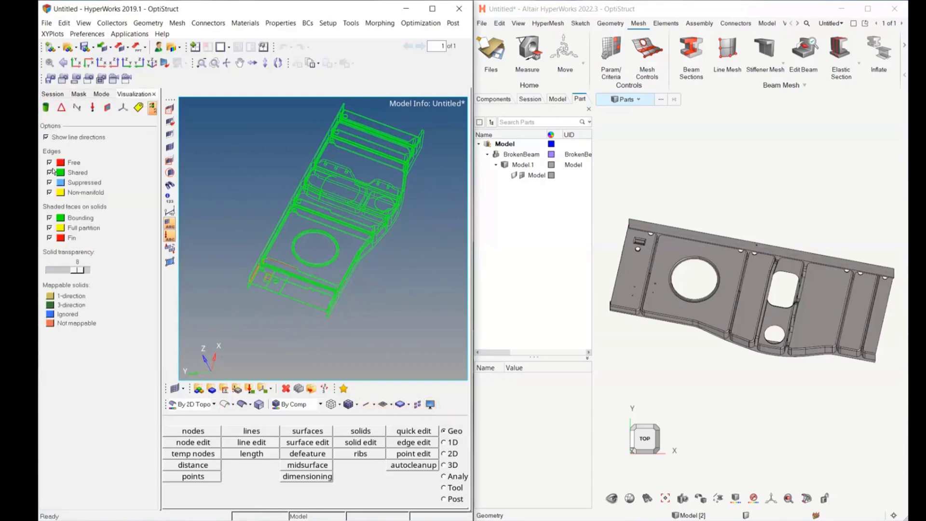
click(49, 173)
ctrl+drag(323, 275, 314, 240)
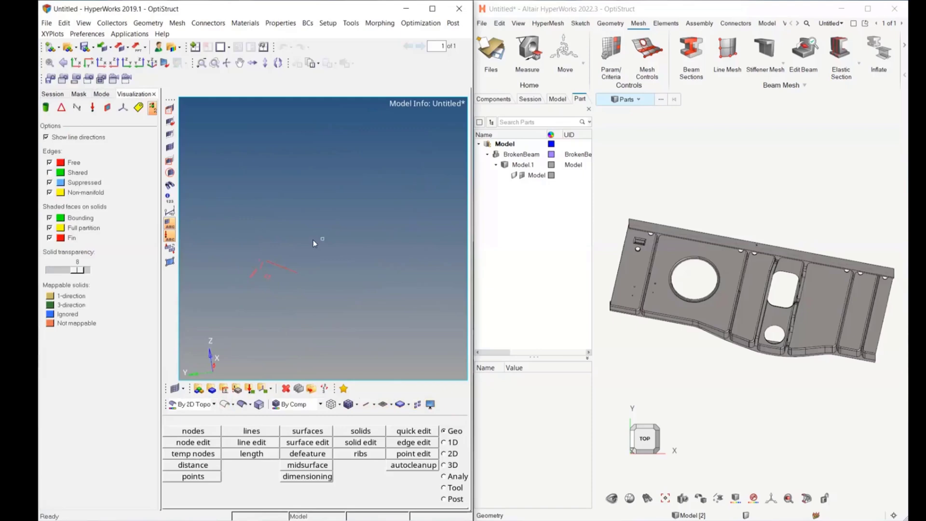
Turn the shared edges back on and display the beam geometry shaded with its surface edges.
click(50, 173)
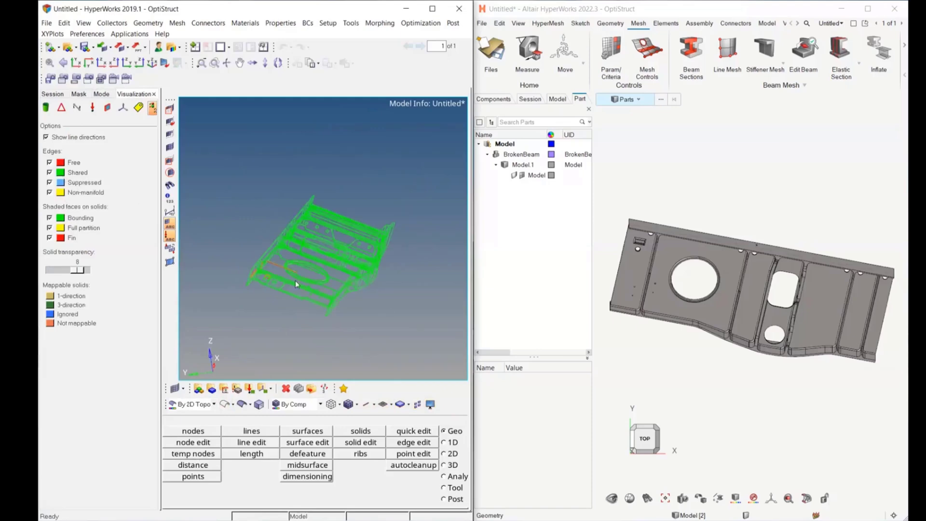
ctrl+drag(311, 288, 308, 297)
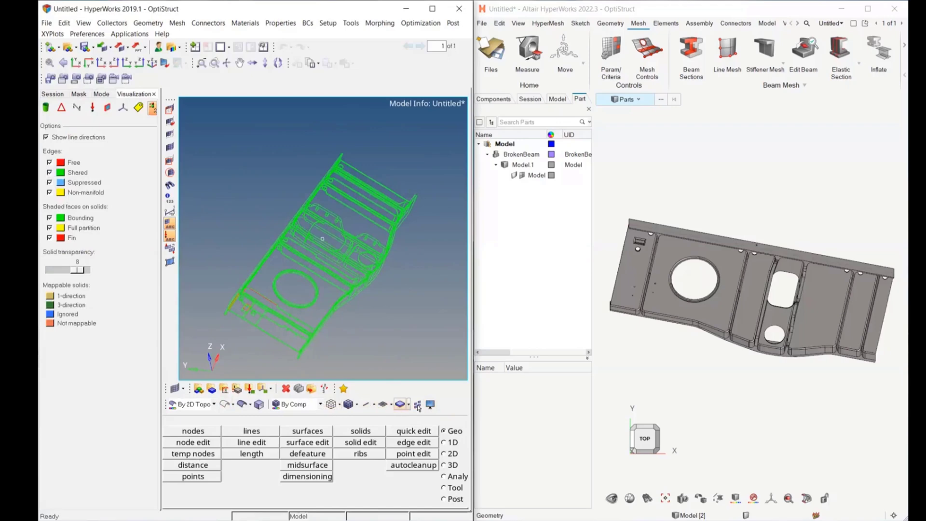
click(242, 404)
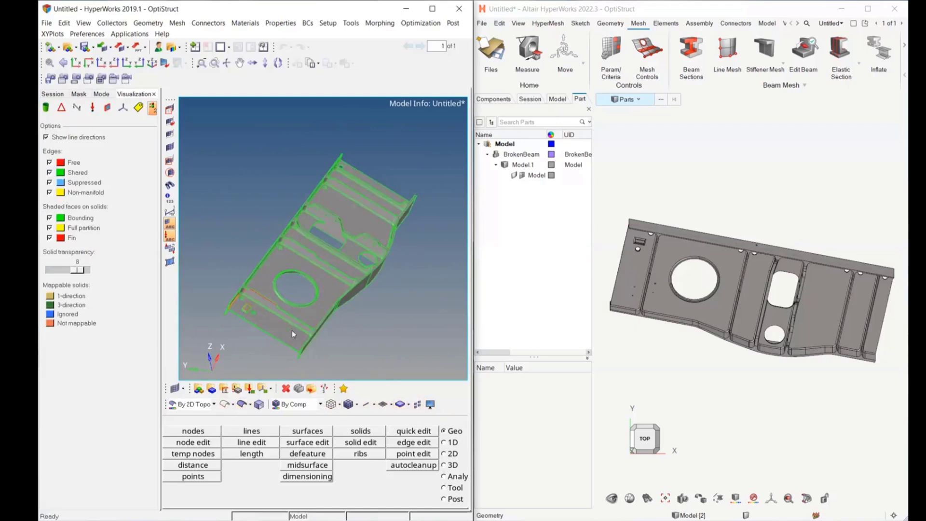
ctrl+right_drag(375, 339, 379, 332)
ctrl+drag(380, 331, 377, 343)
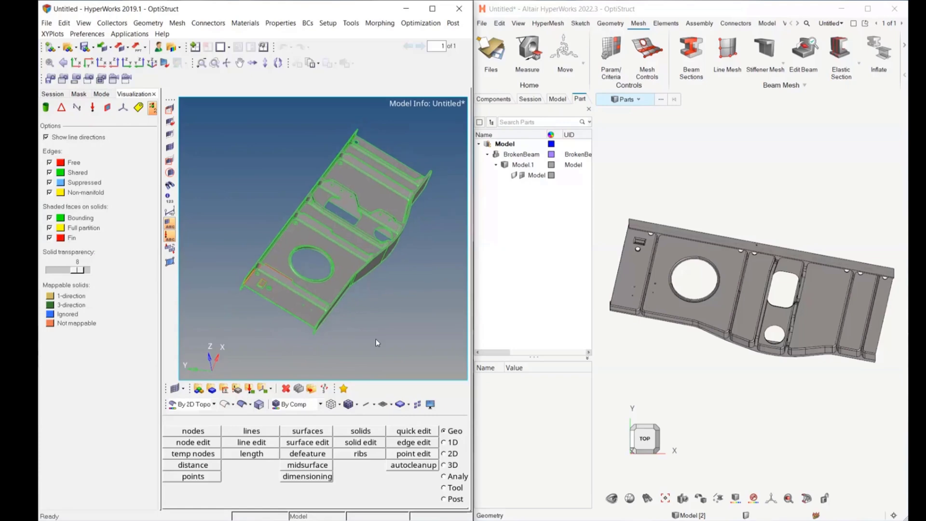
Examine the free edges around the beam's end corner, the rectangular recess, the flange fillet and the notched rib.
ctrl+drag(313, 291, 339, 307)
ctrl+scroll(385, 324, up, 4)
ctrl+scroll(394, 324, up, 1)
ctrl+right_drag(393, 324, 335, 251)
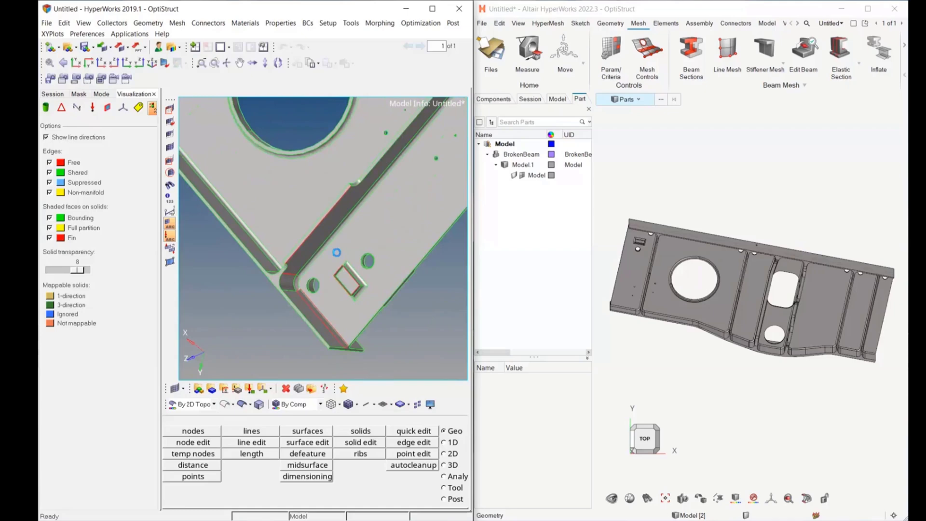
mouse_move(337, 252)
ctrl+mouse_down()
mouse_move(361, 262)
mouse_move(328, 265)
ctrl+mouse_up()
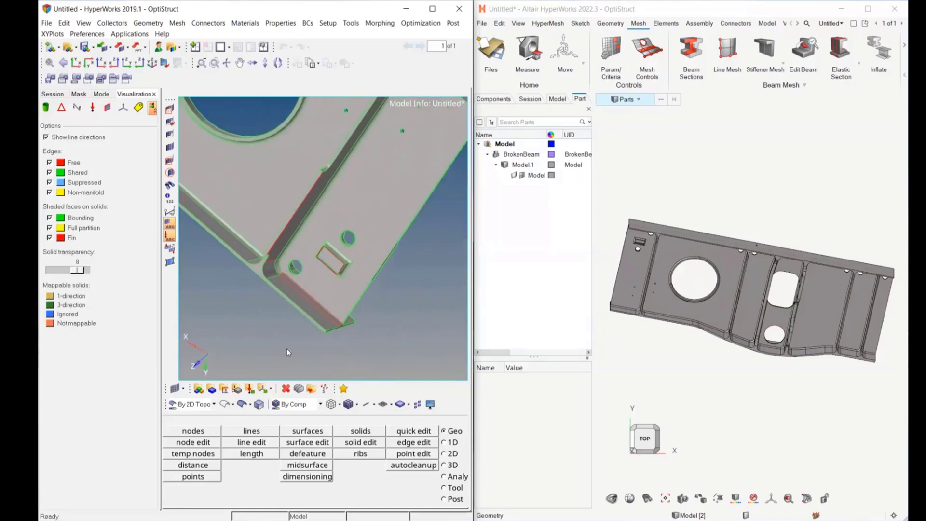
ctrl+scroll(294, 272, up, 2)
scroll(295, 272, up, 3)
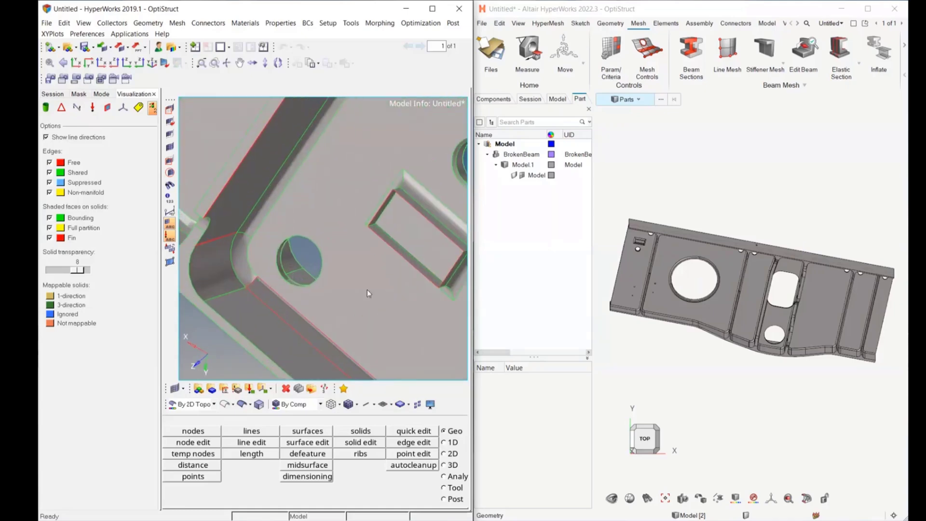
ctrl+drag(368, 289, 300, 248)
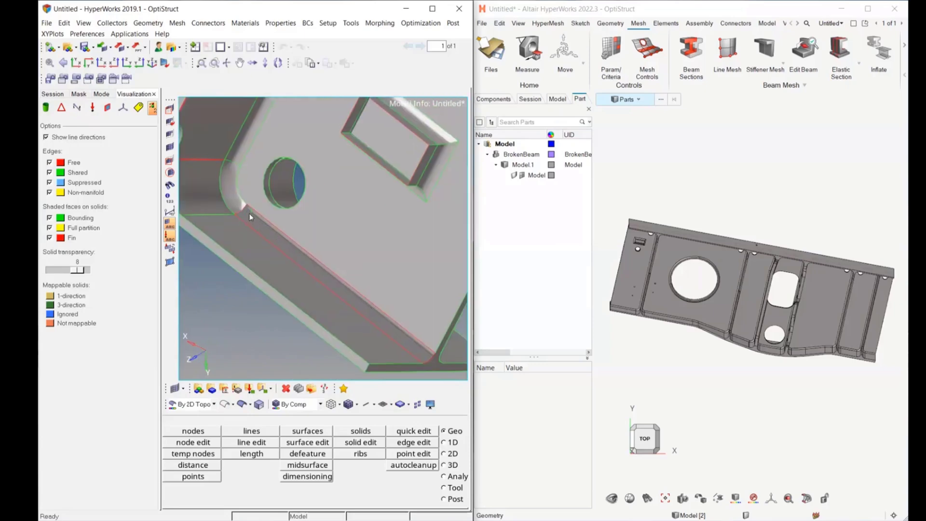
scroll(243, 212, up, 5)
scroll(273, 236, down, 6)
ctrl+right_drag(243, 224, 227, 279)
scroll(261, 223, up, 5)
scroll(273, 256, up, 3)
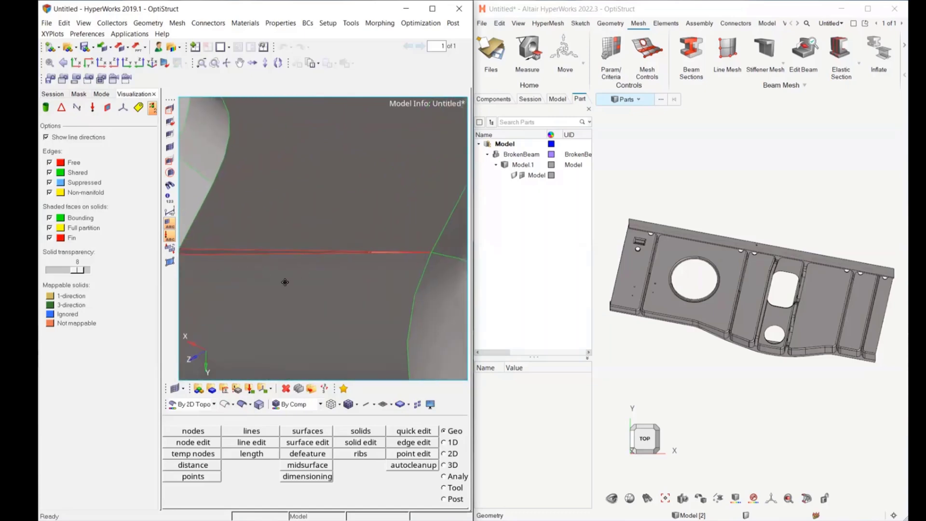
ctrl+right_drag(285, 282, 373, 302)
scroll(264, 268, down, 3)
ctrl+right_drag(322, 178, 318, 243)
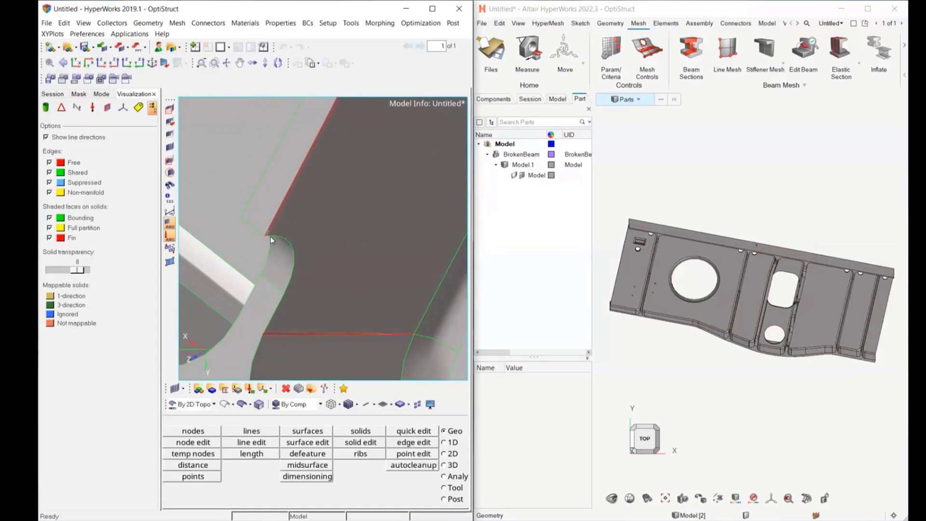
Close the Visualization browser in HyperMesh 2019.1 to return to the Model browser.
click(154, 94)
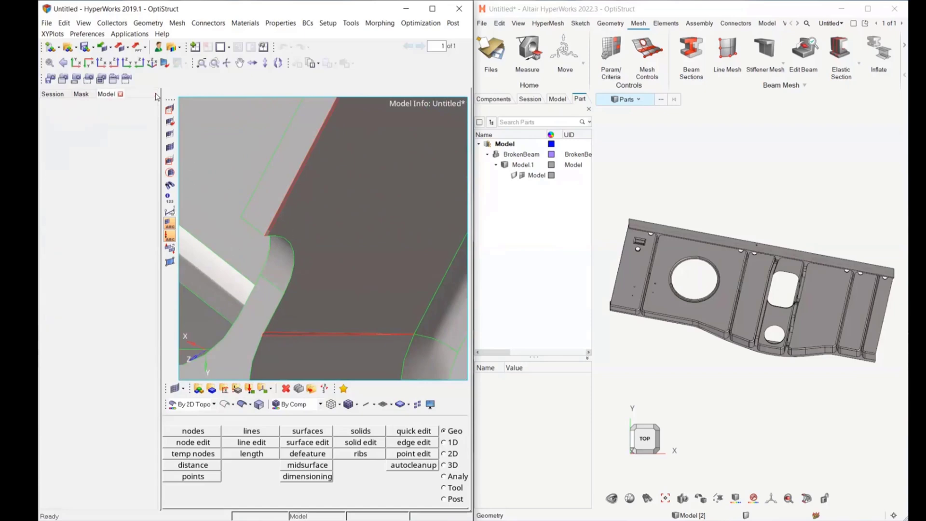
ctrl+right_drag(318, 293, 292, 256)
scroll(296, 295, down, 5)
scroll(288, 303, down, 3)
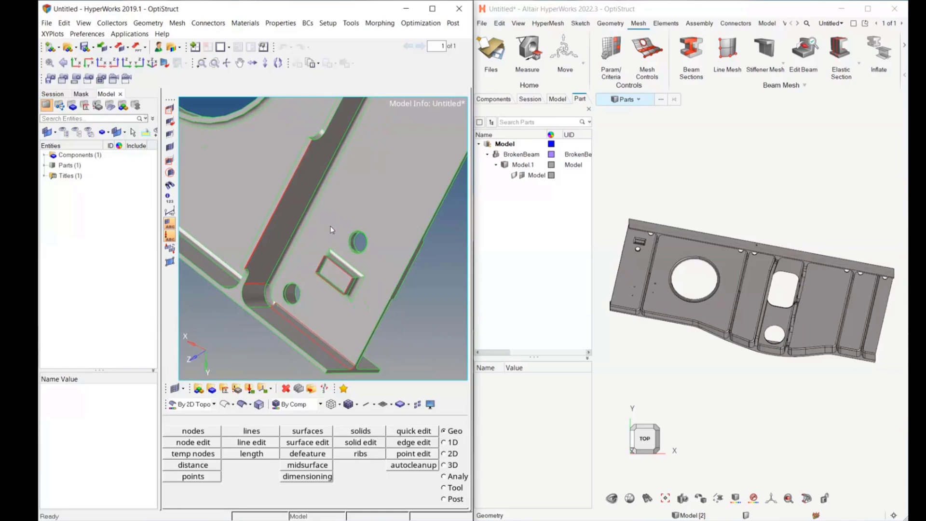
Try to stitch the free edges of the narrow gap across the corner rib with quick edit's toggle edge function.
click(418, 434)
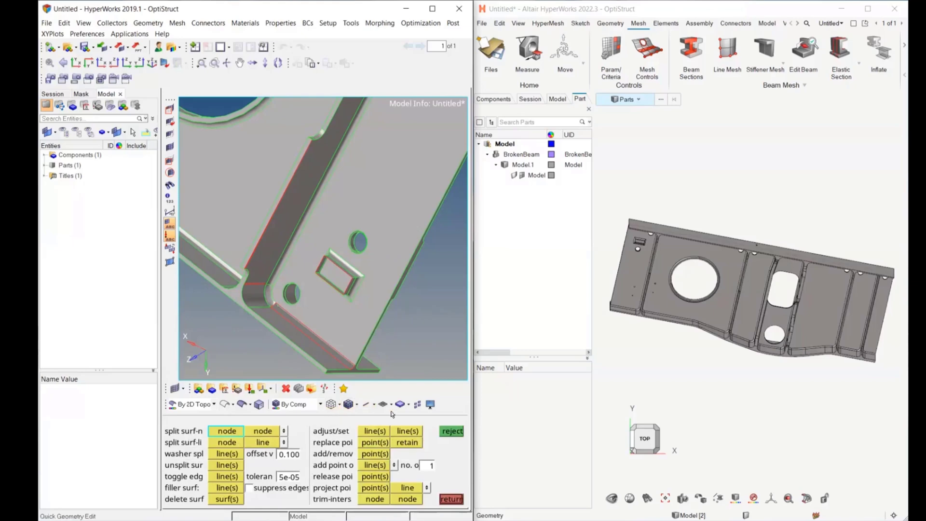
click(219, 477)
scroll(252, 259, up, 3)
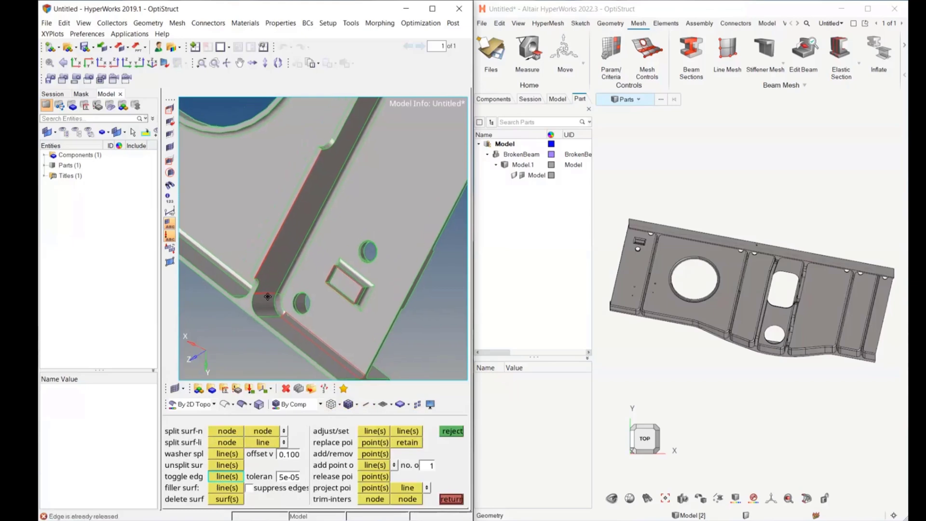
scroll(266, 291, up, 2)
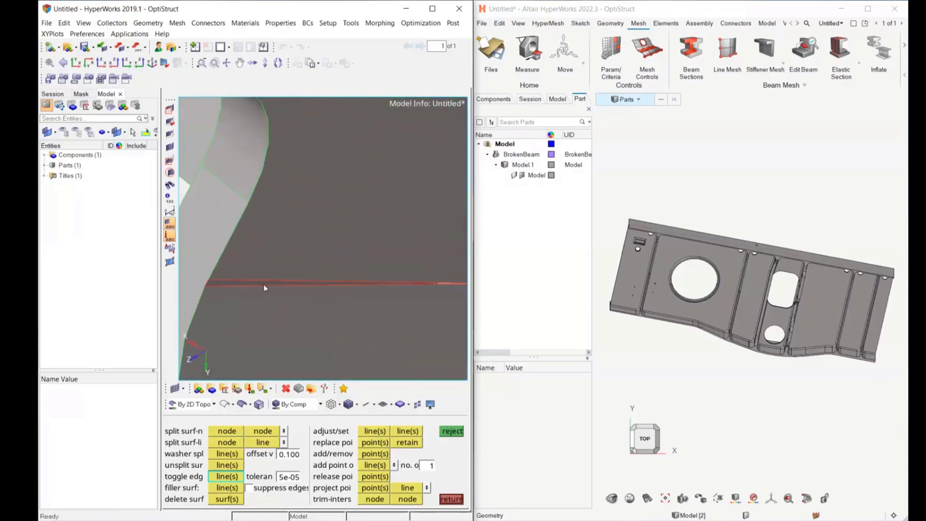
click(260, 281)
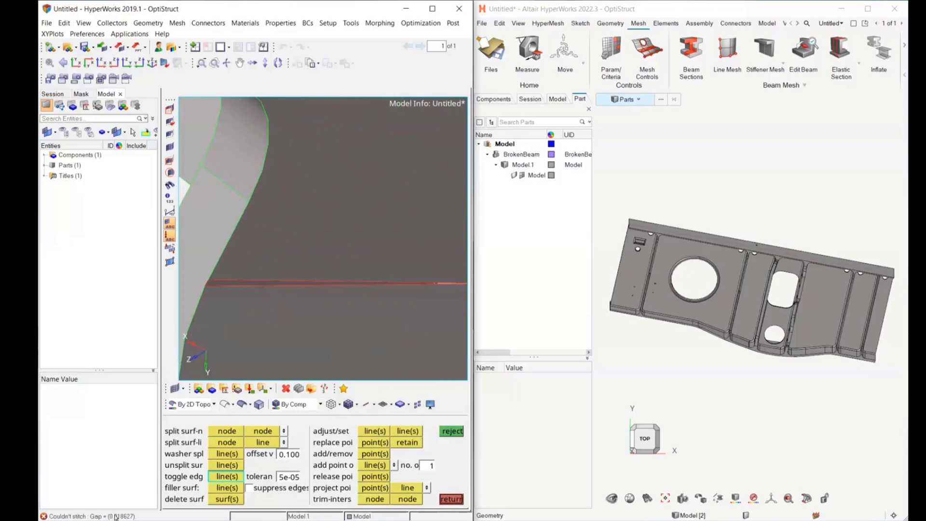
Set the edge toggle tolerance to 0.010 and stitch the narrow gap across the corner rib.
click(288, 477)
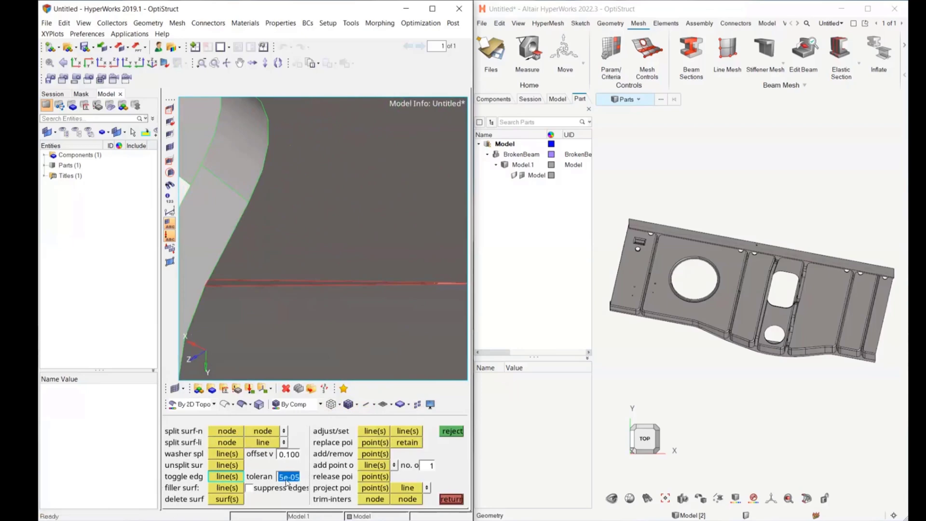
key(BackSpace)
text(0.010)
click(297, 282)
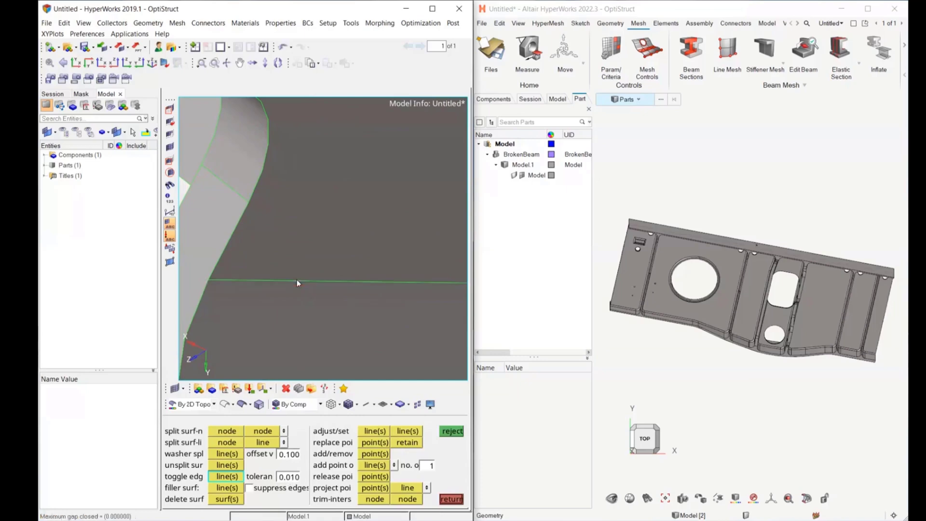
Display the fixed points at the notch end of the long free-edge gap along the rib.
scroll(301, 287, down, 5)
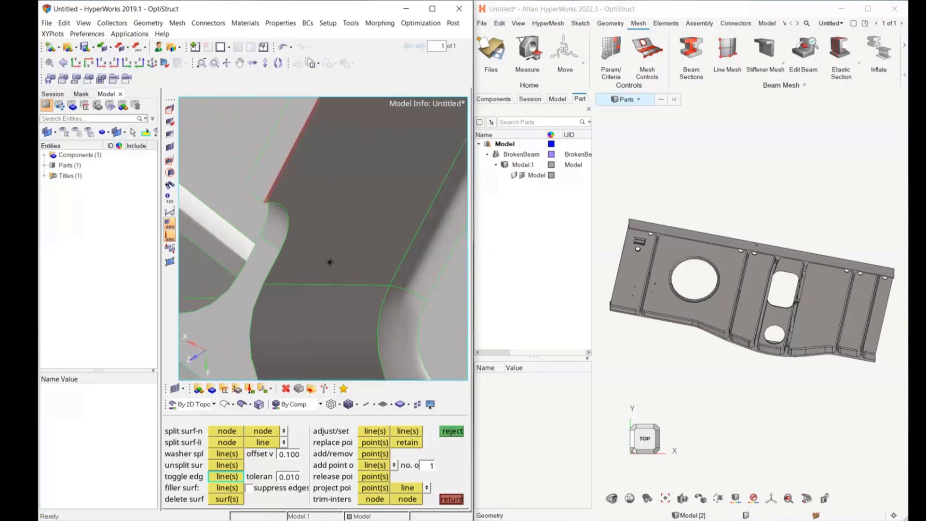
ctrl+right_drag(329, 262, 329, 344)
scroll(268, 280, up, 5)
scroll(271, 311, up, 1)
ctrl+right_drag(273, 304, 372, 294)
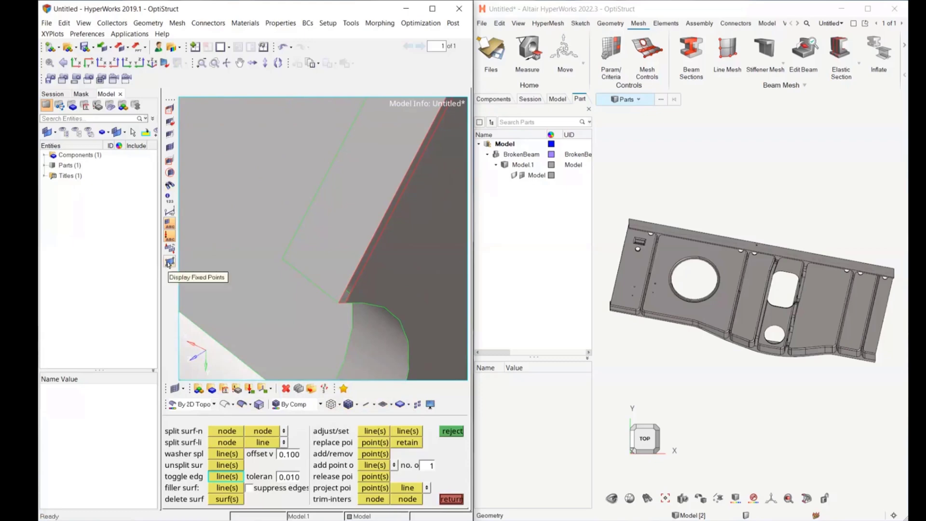
click(169, 261)
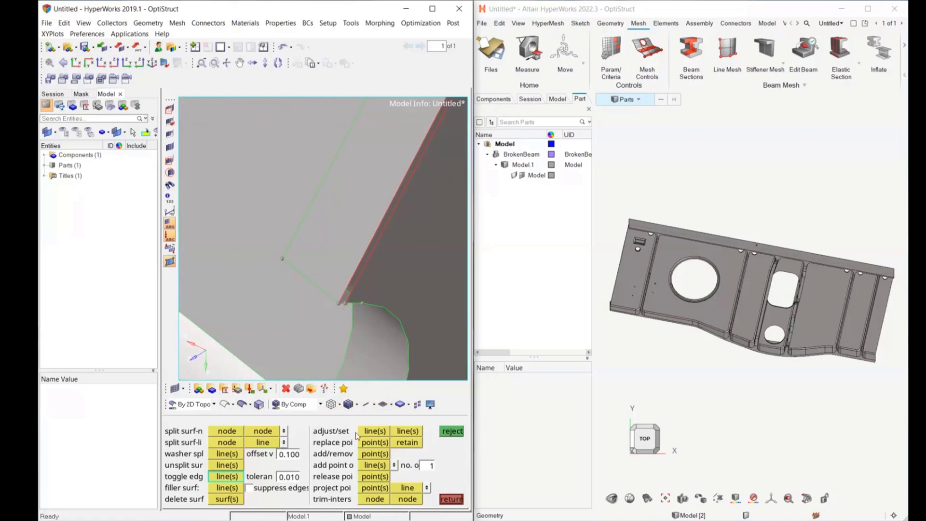
Replace the fixed point at the notch end of the rib gap with its neighbouring point to close the gap.
click(377, 443)
click(345, 303)
click(339, 302)
ctrl+scroll(339, 326, down, 6)
ctrl+right_drag(361, 326, 291, 304)
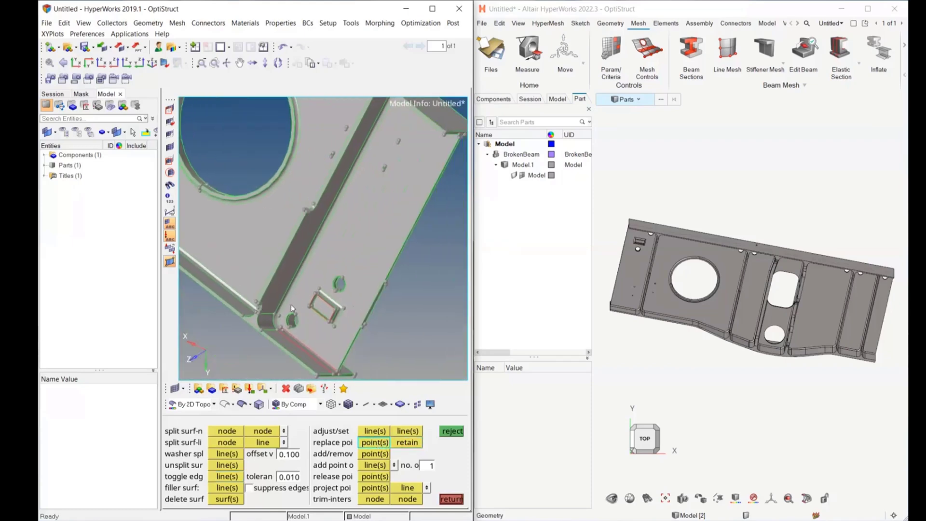
Fill the missing faces around the rectangular recess with a filler surface in quick edit.
ctrl+scroll(322, 311, up, 2)
ctrl+scroll(333, 315, up, 3)
ctrl+drag(364, 320, 341, 314)
ctrl+right_drag(338, 324, 322, 302)
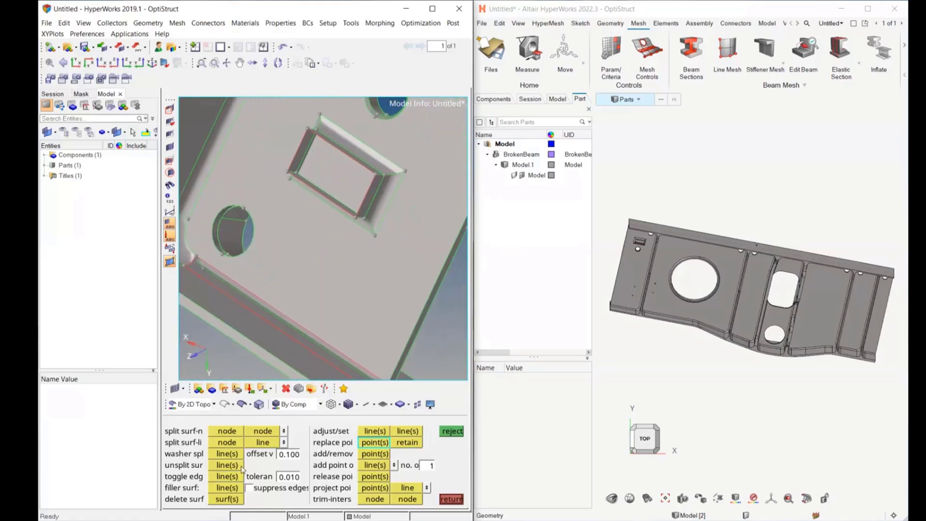
click(226, 488)
click(362, 198)
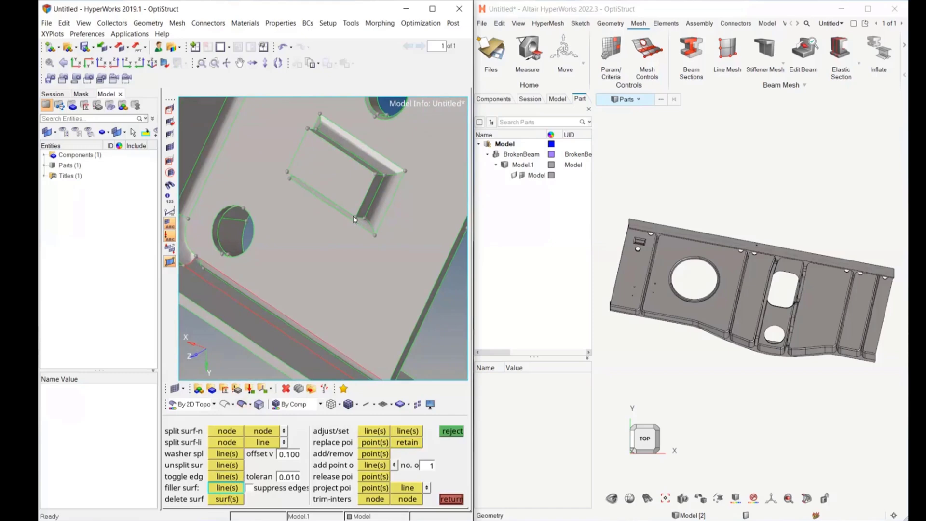
Create a filler surface for the missing fillet along the end flange and exit quick edit.
ctrl+right_drag(351, 314, 408, 295)
click(350, 314)
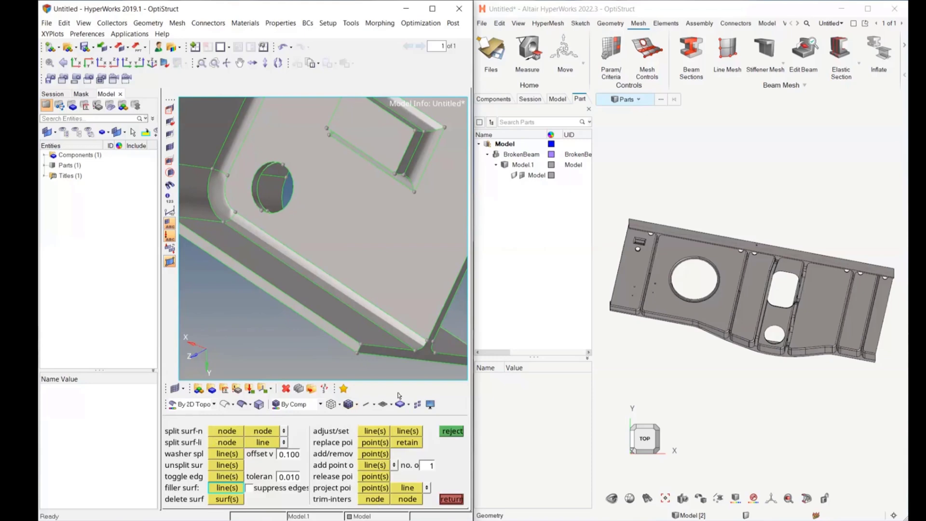
ctrl+right_drag(339, 226, 362, 265)
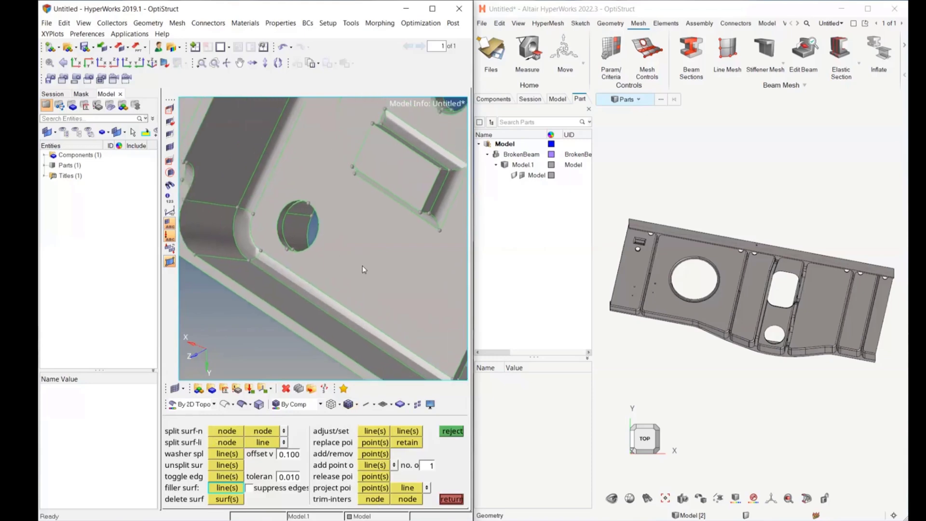
ctrl+scroll(362, 266, down, 4)
scroll(363, 269, up, 3)
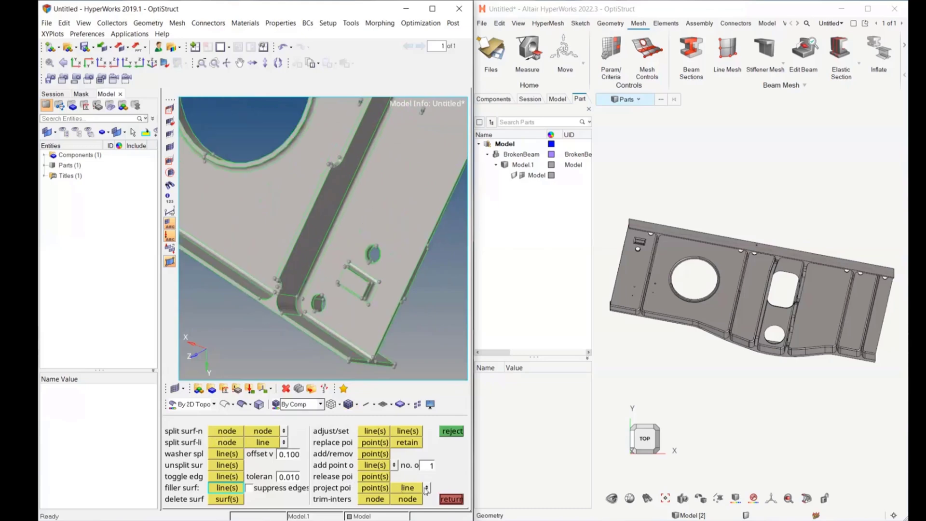
click(451, 499)
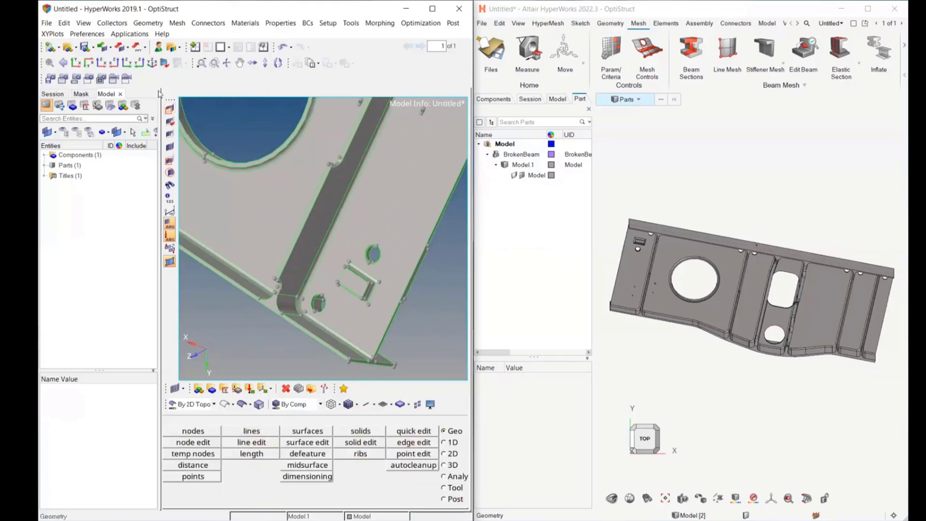
click(148, 22)
mouse_move(179, 46)
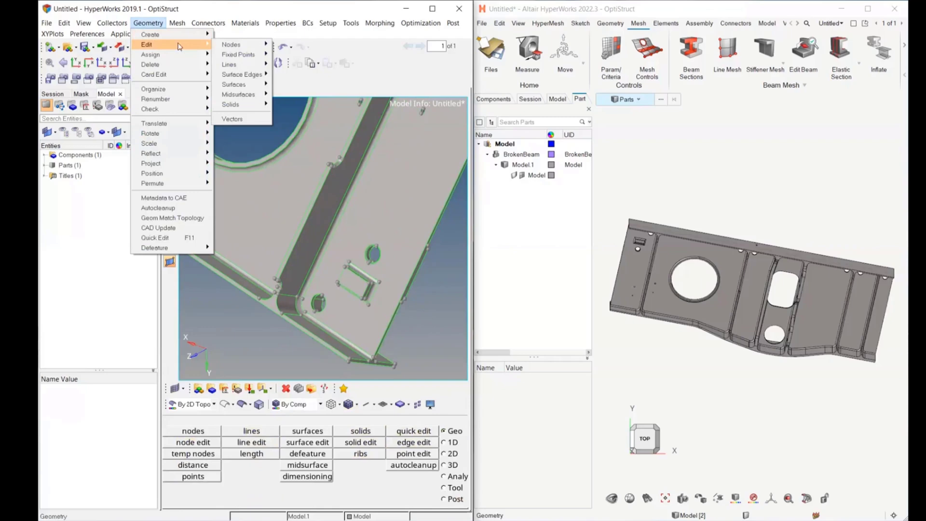
mouse_move(238, 86)
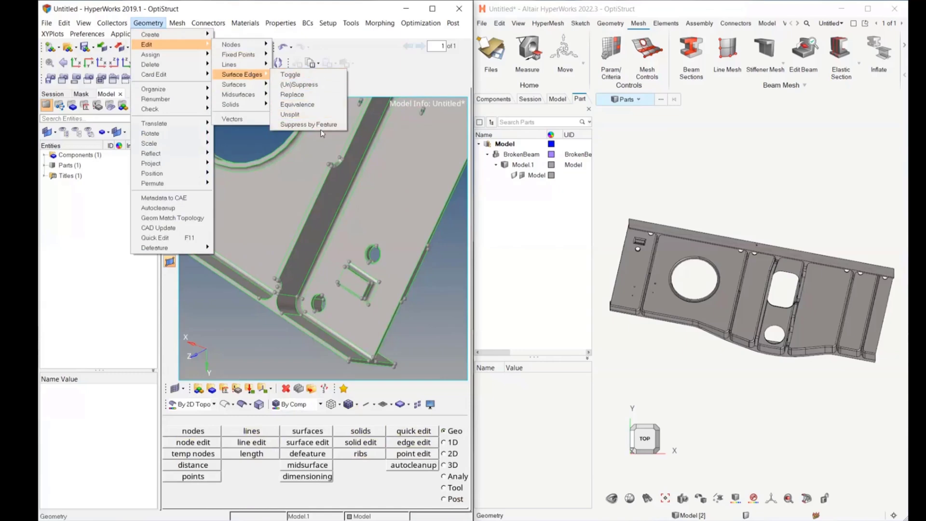
click(436, 282)
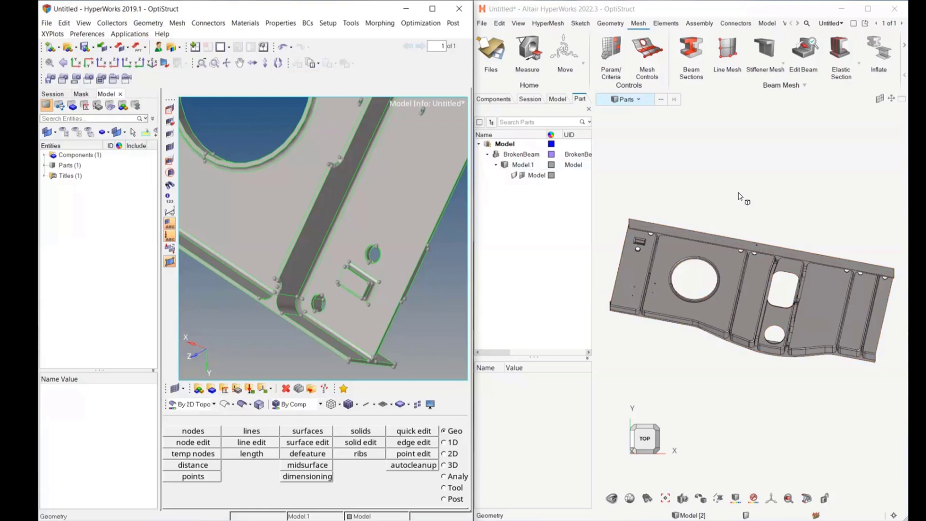
Switch to HyperWorks 2022.3 and close its Part browser so the Model browser shows beside the beam.
click(588, 109)
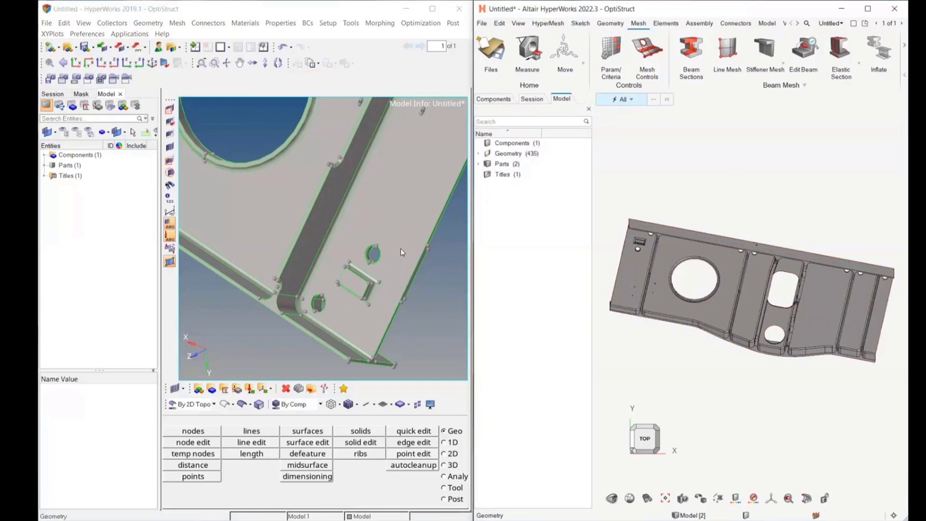
ctrl+right_drag(401, 249, 380, 253)
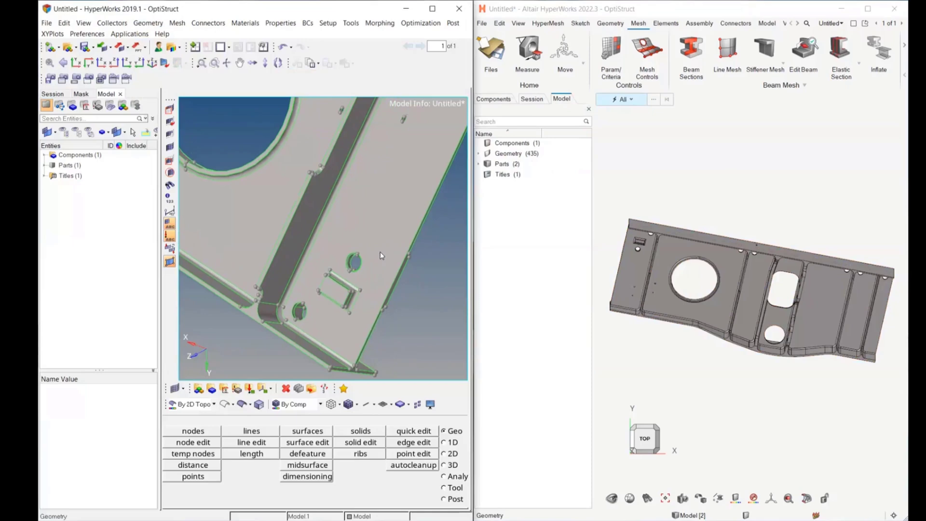
right_click(727, 209)
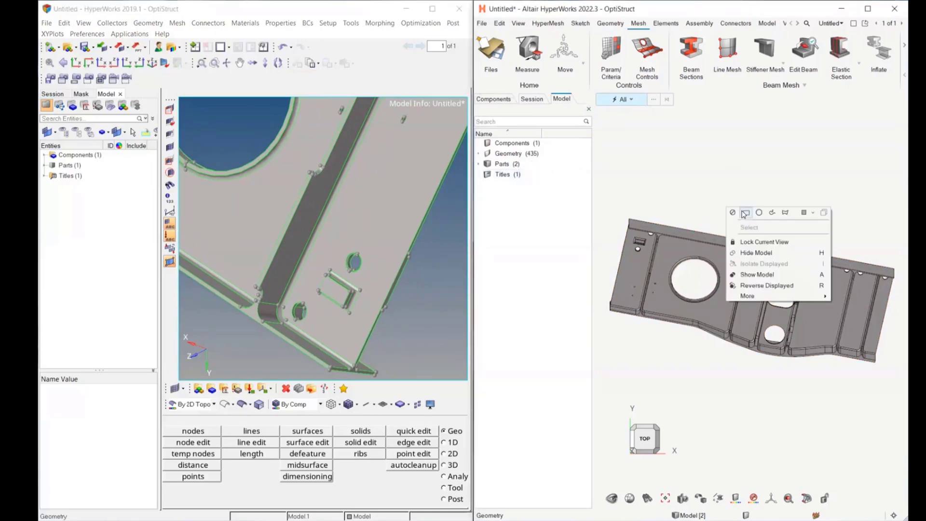
click(743, 212)
drag(767, 231, 774, 209)
middle_drag(793, 217, 746, 166)
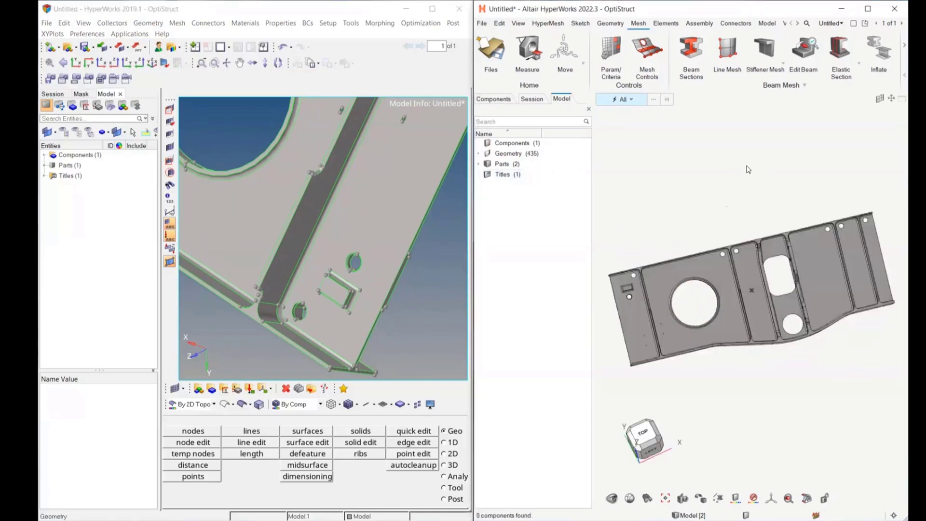
ctrl+drag(748, 169, 792, 293)
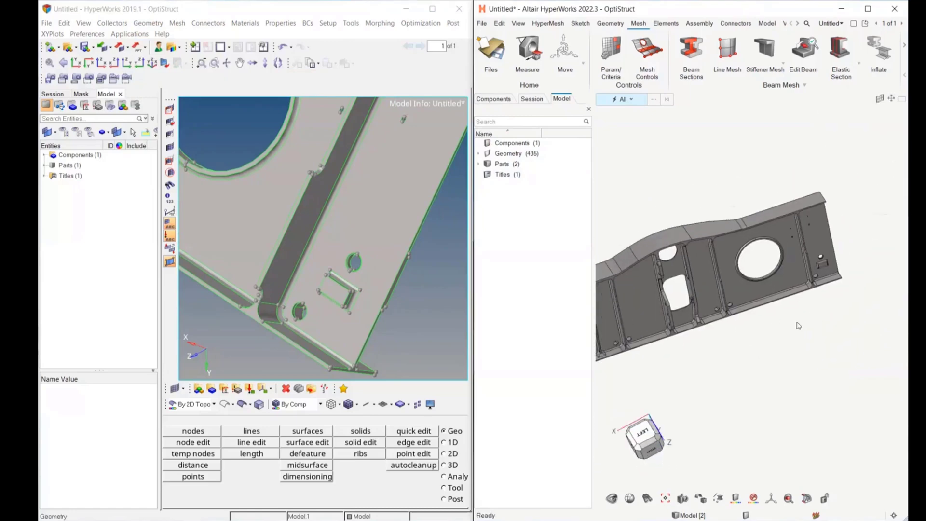
ctrl+right_drag(798, 325, 831, 307)
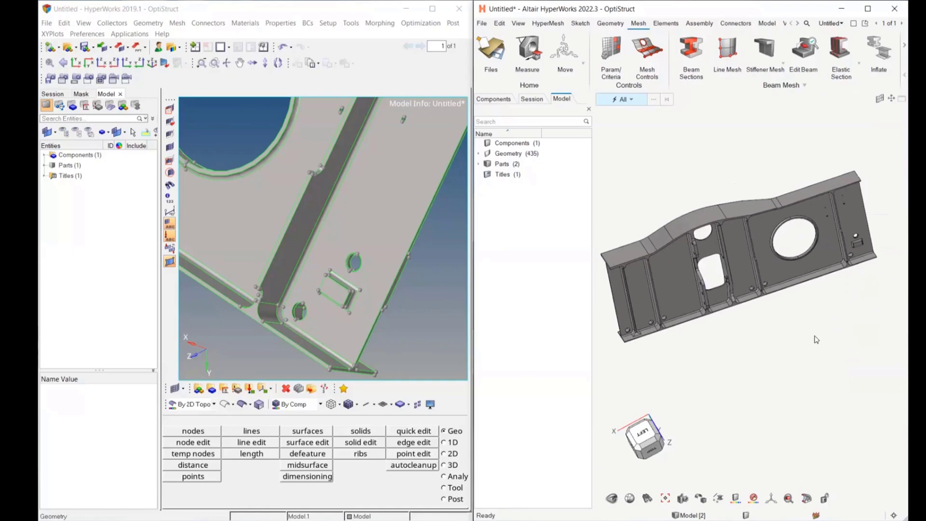
Expand the geometry entities in the Model browser and preview the beam in Topology colour mode before restoring Automatic.
click(479, 154)
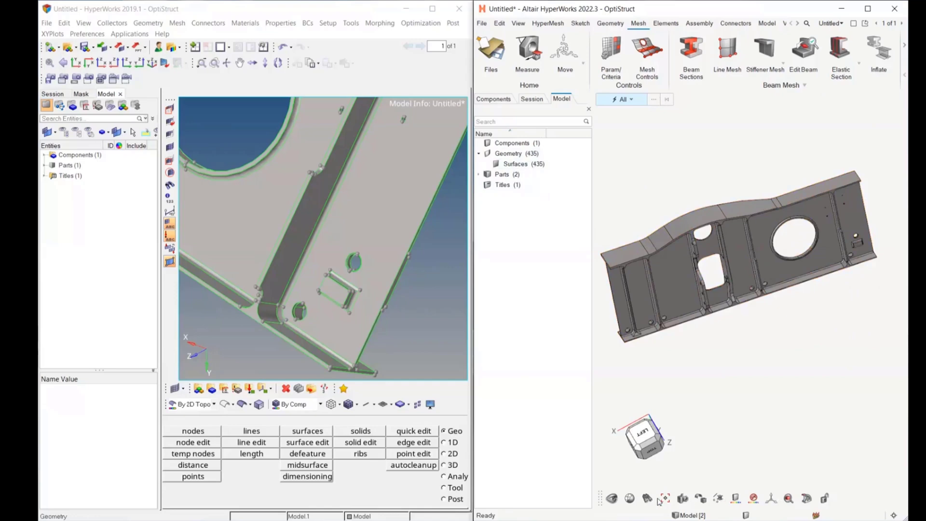
click(735, 500)
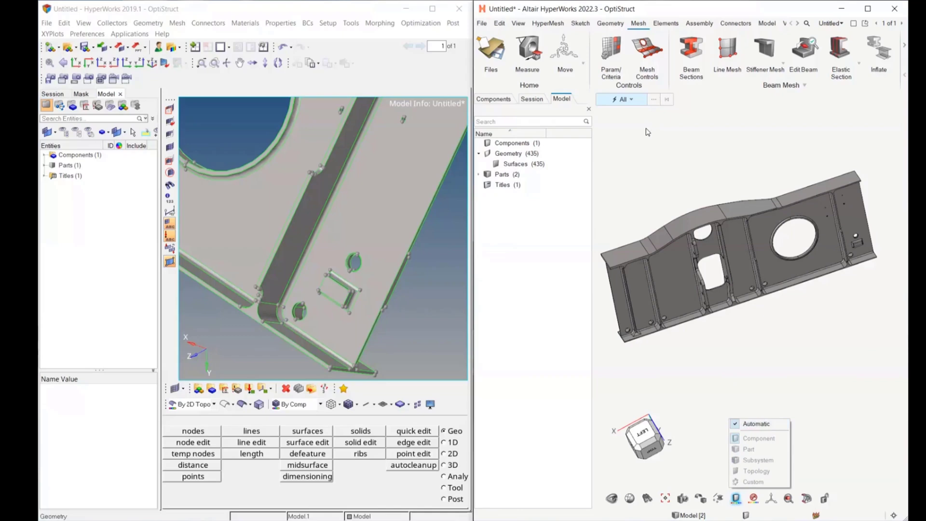
click(771, 424)
click(757, 471)
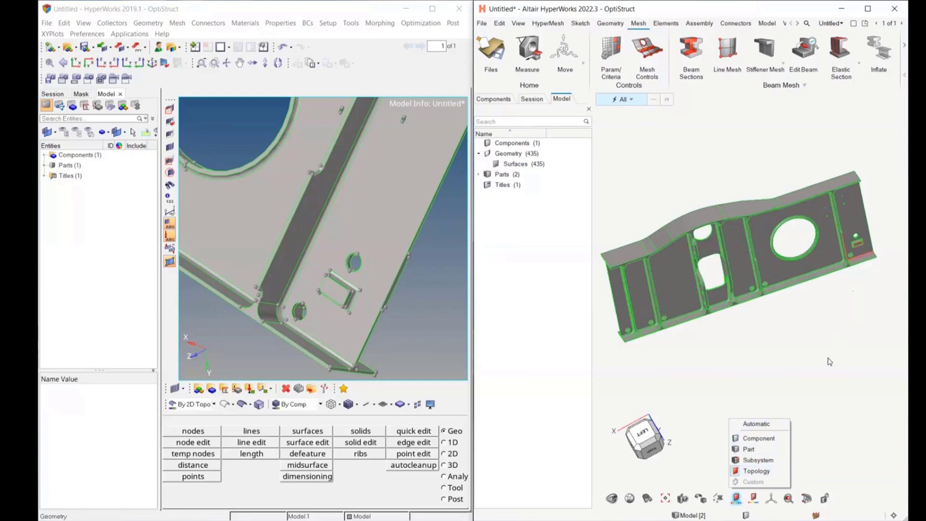
click(757, 424)
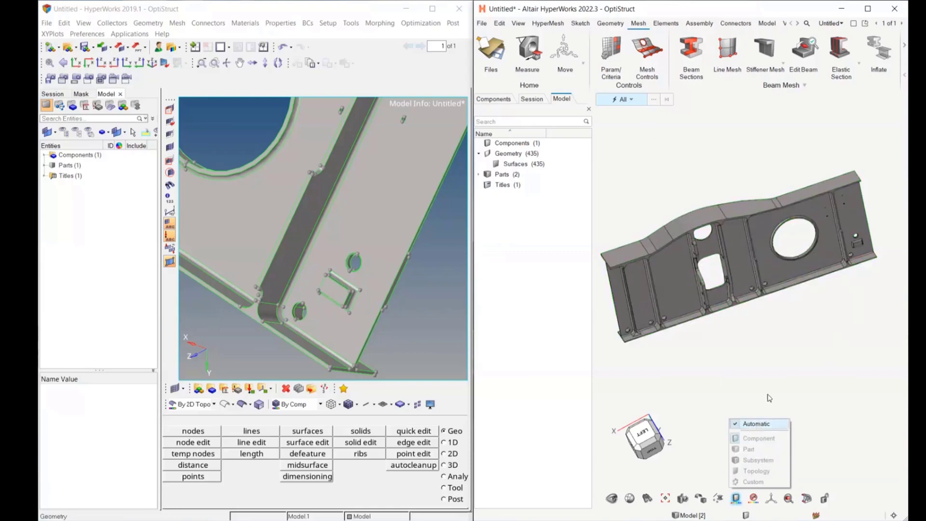
Widen the HyperWorks 2022.3 window and validate the beam's surfaces with the Surface Repair tool.
click(610, 23)
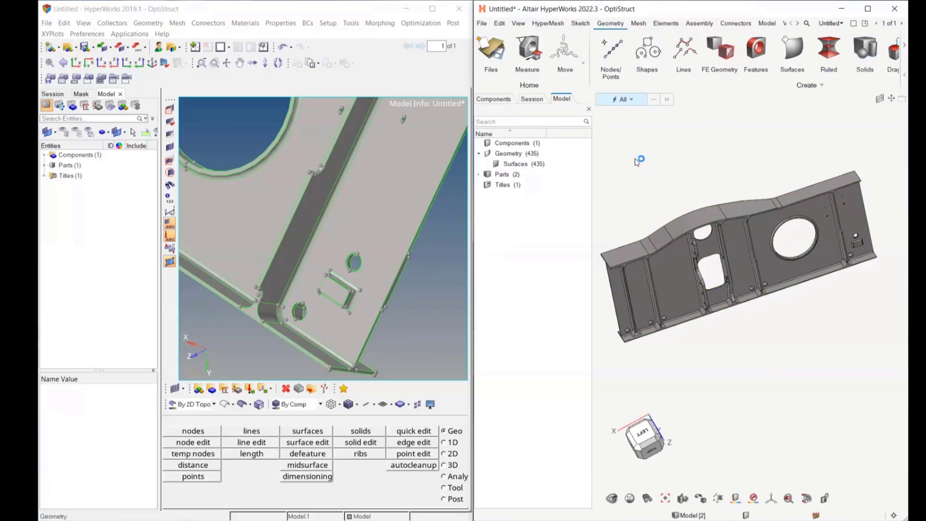
click(903, 47)
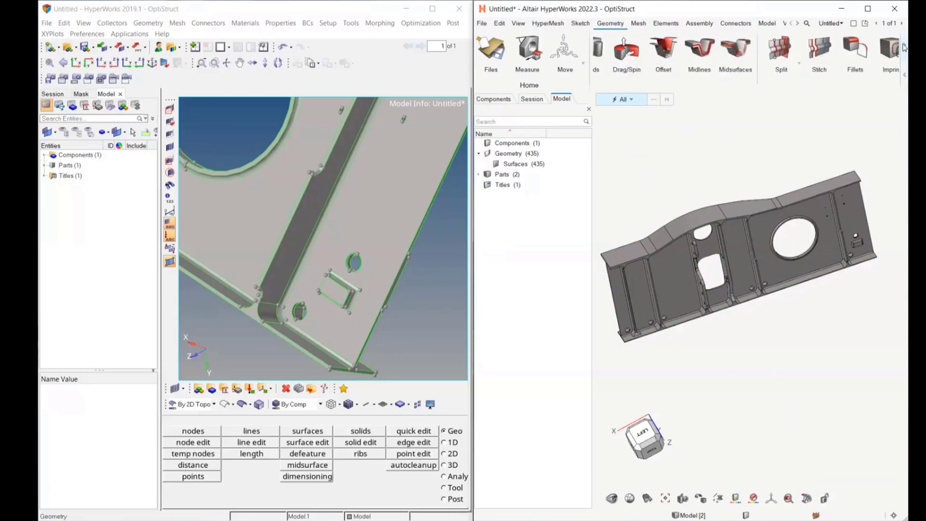
click(903, 47)
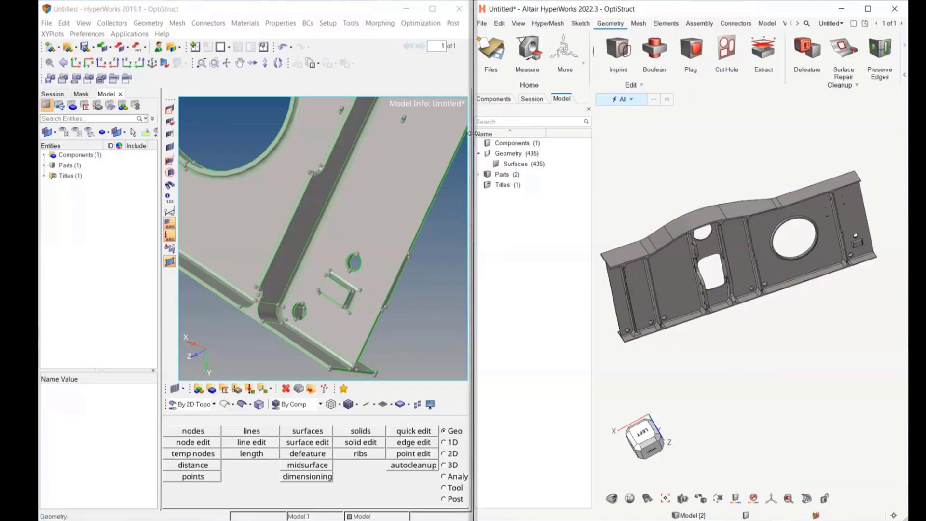
drag(471, 133, 355, 132)
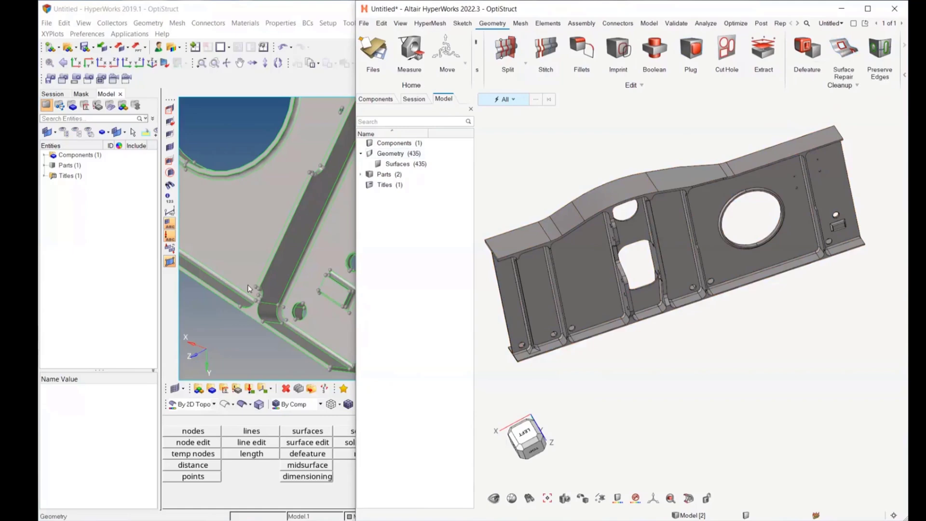
click(844, 48)
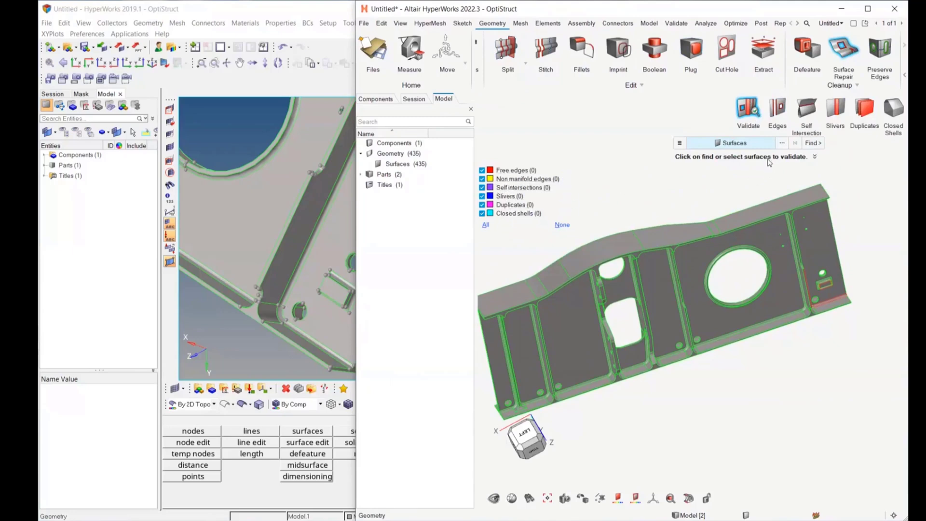
click(814, 144)
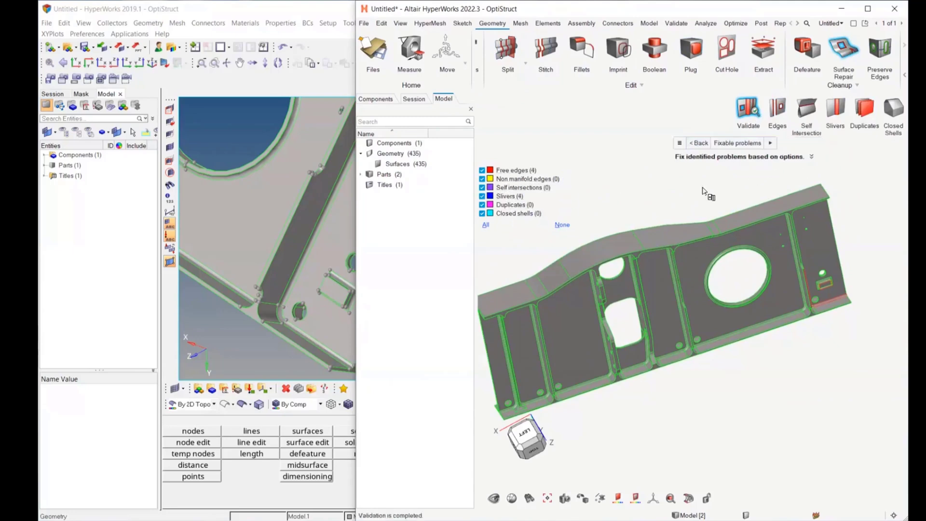
Isolate the free edges in the validation results and examine them around the recess and flange at the beam's end.
right_drag(631, 189, 620, 205)
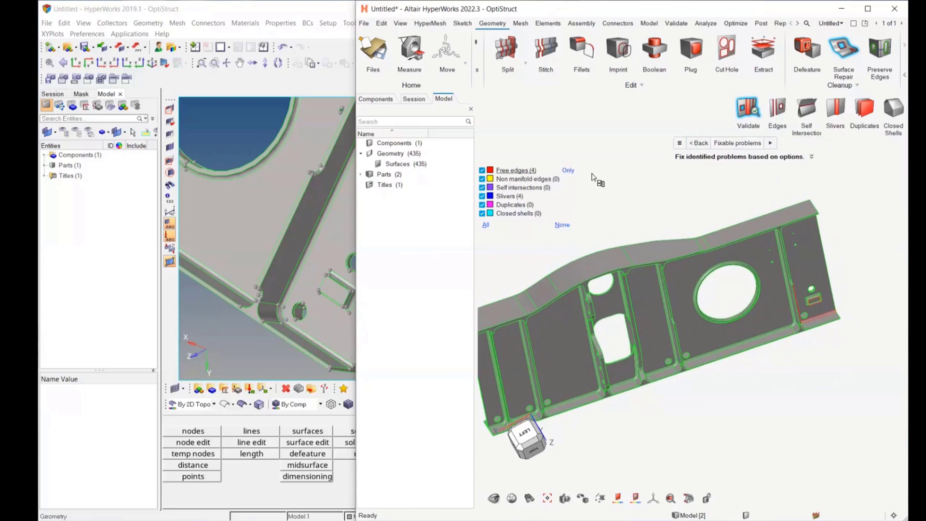
right_drag(757, 374, 745, 354)
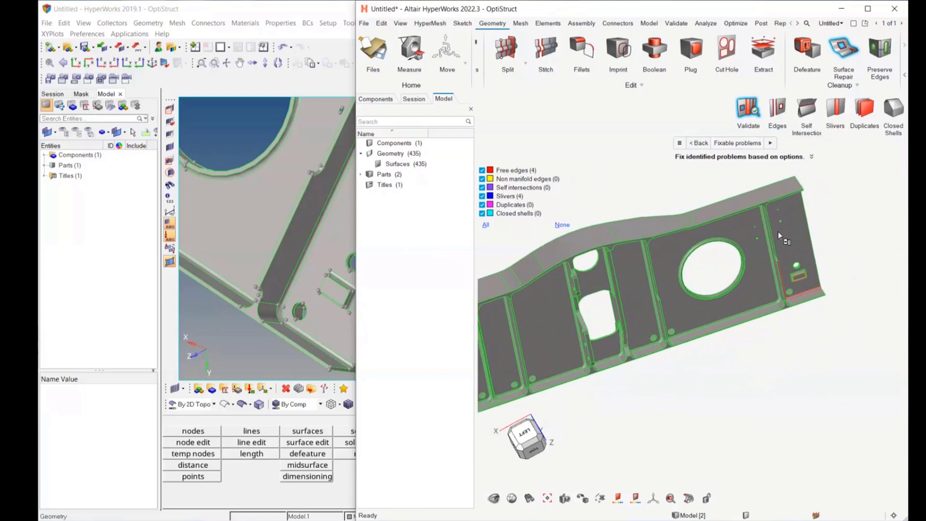
mouse_move(515, 171)
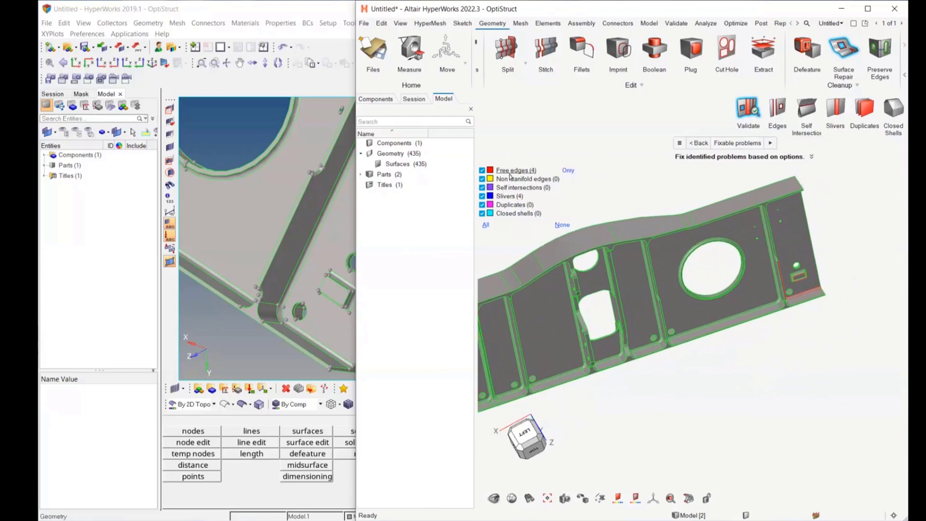
click(567, 171)
right_drag(769, 315, 747, 326)
scroll(747, 327, up, 6)
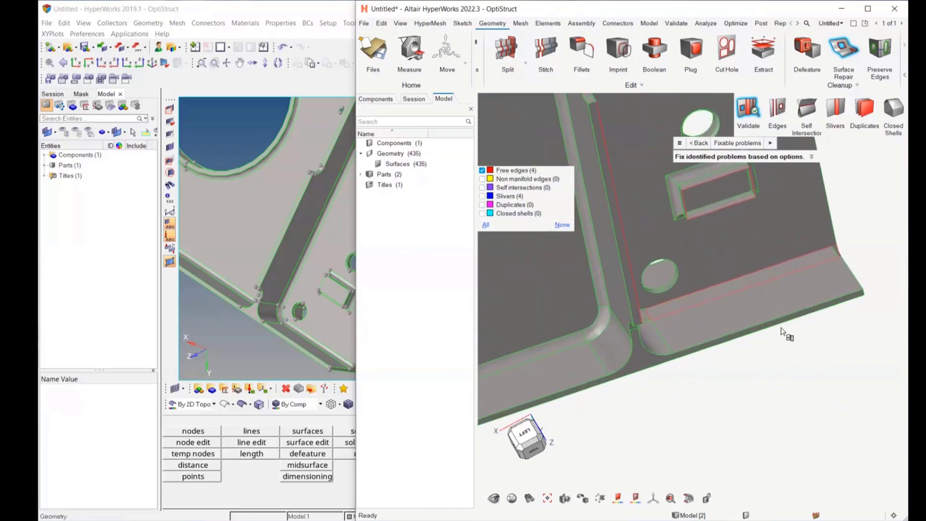
scroll(706, 328, down, 6)
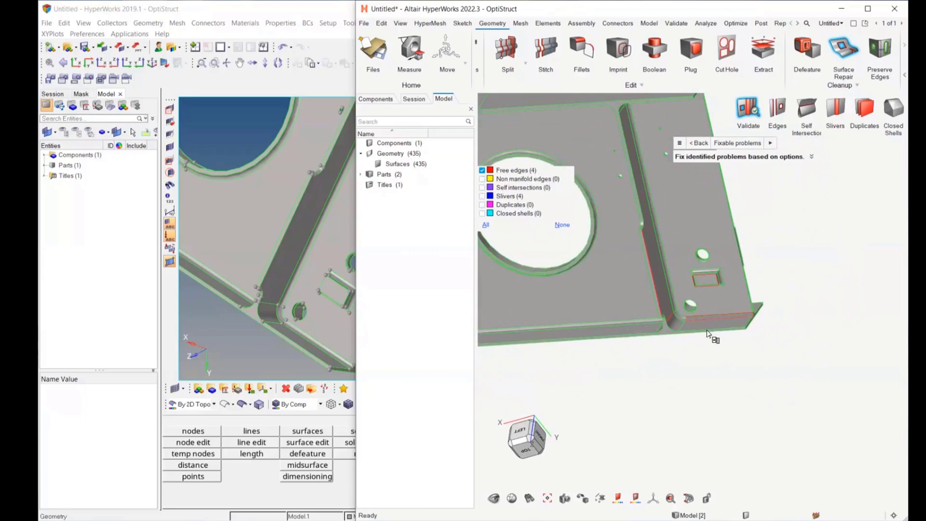
Use the free-edge repair in Surface Repair to review the free edges along the end rib, recess and flange.
click(775, 109)
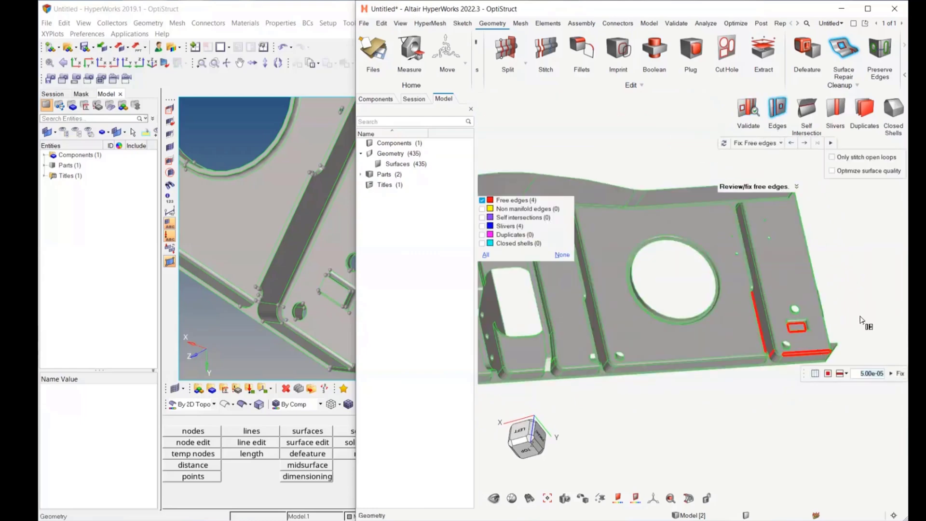
right_drag(859, 320, 722, 404)
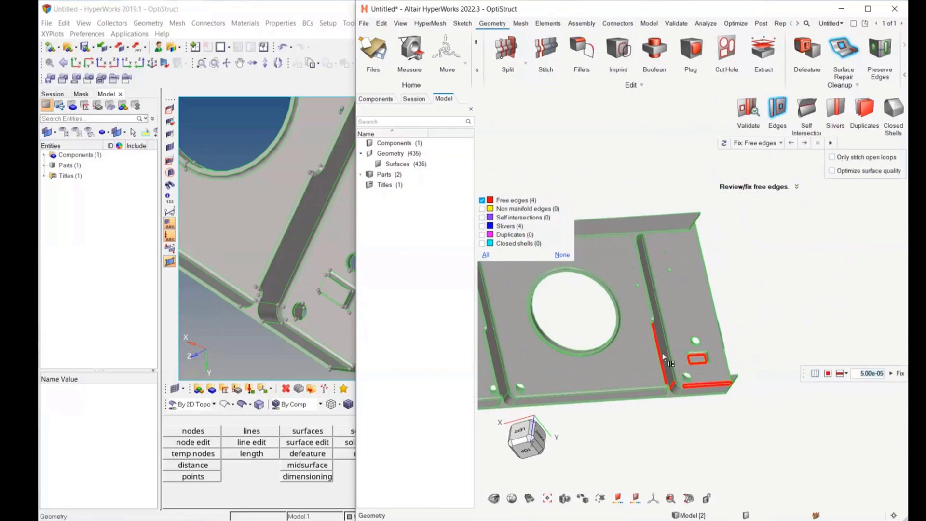
middle_drag(662, 352, 652, 375)
scroll(652, 376, up, 5)
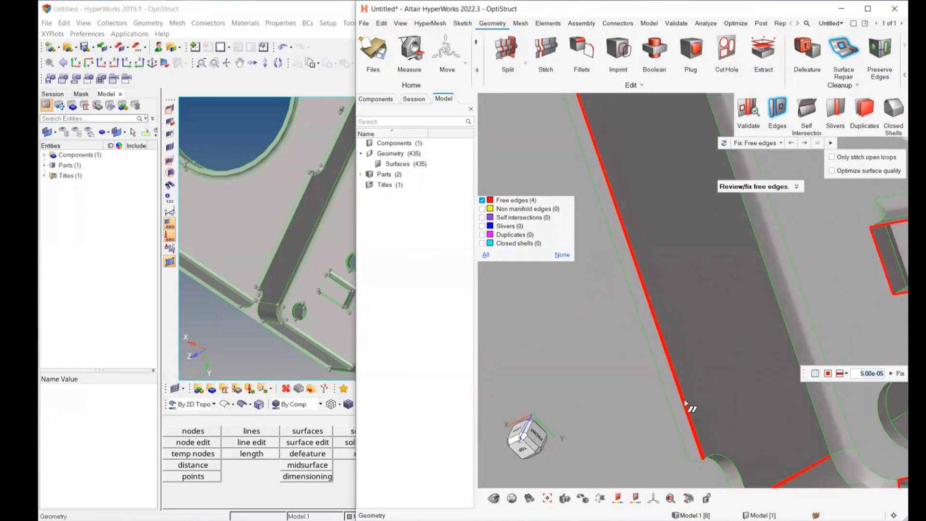
scroll(696, 398, down, 5)
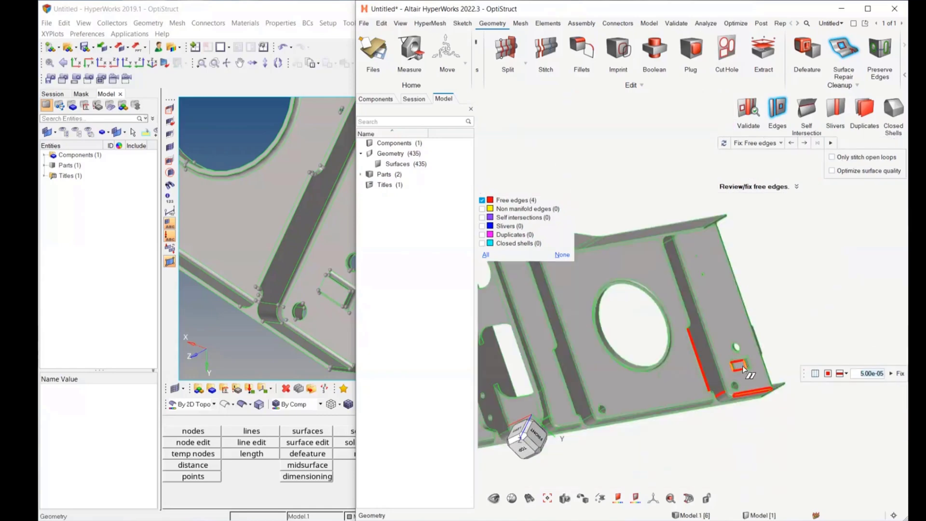
scroll(743, 370, up, 3)
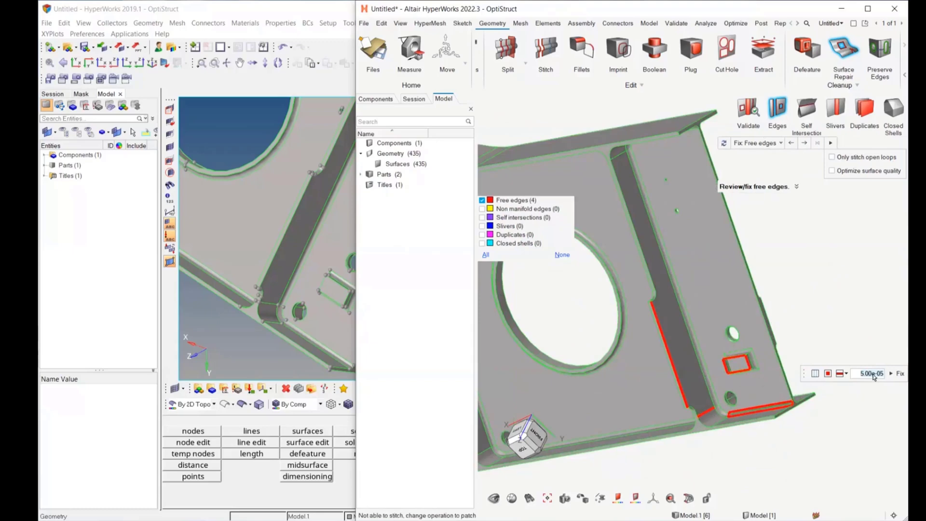
Try stitching the short free edges beside the end rib's notch with a tolerance of 0.01 and undo each attempt.
text(.01)
click(703, 414)
scroll(701, 423, up, 4)
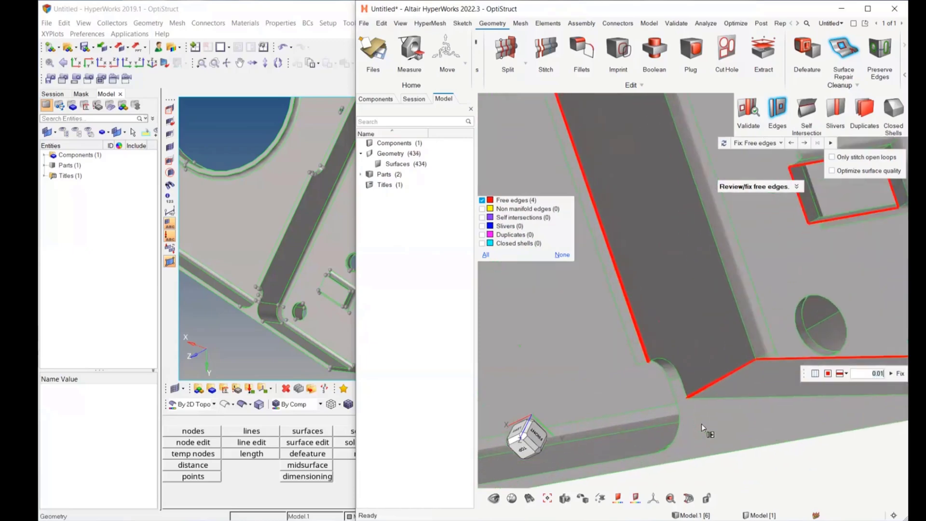
key(ctrl+z)
scroll(692, 398, up, 5)
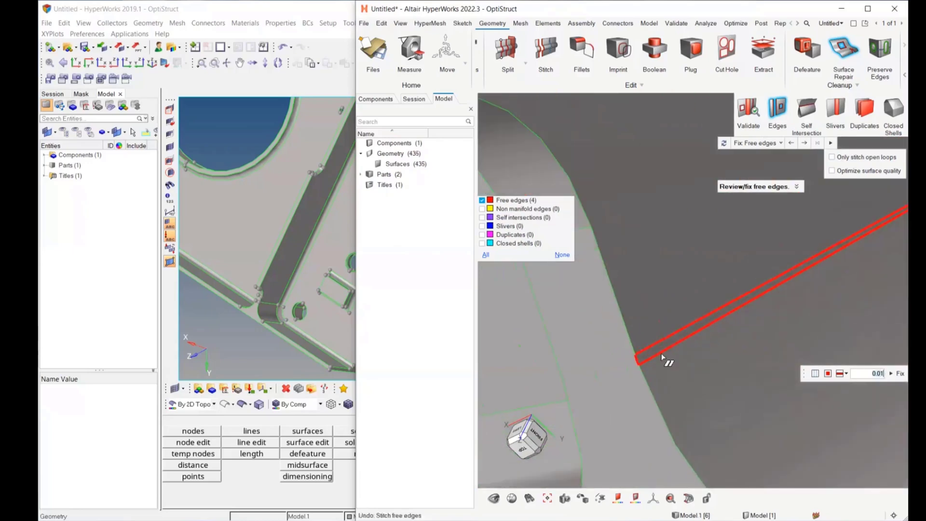
click(638, 361)
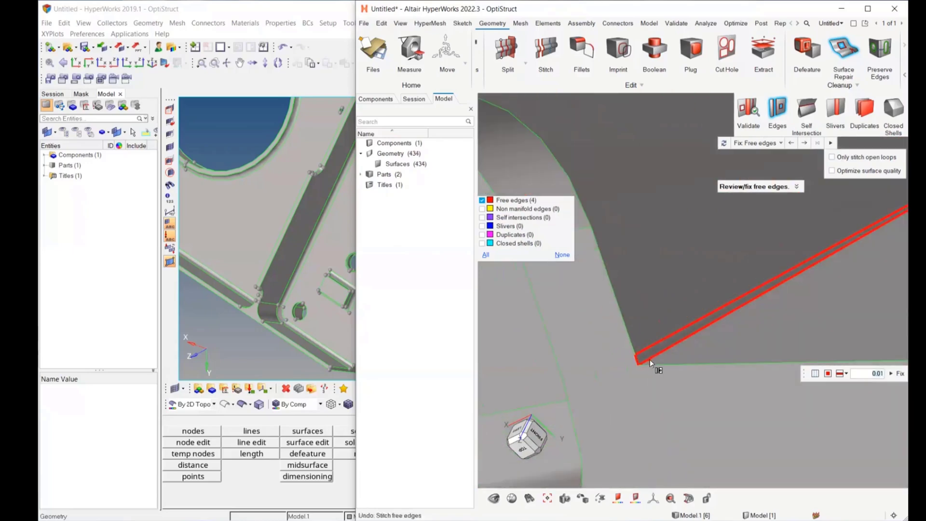
key(ctrl+z)
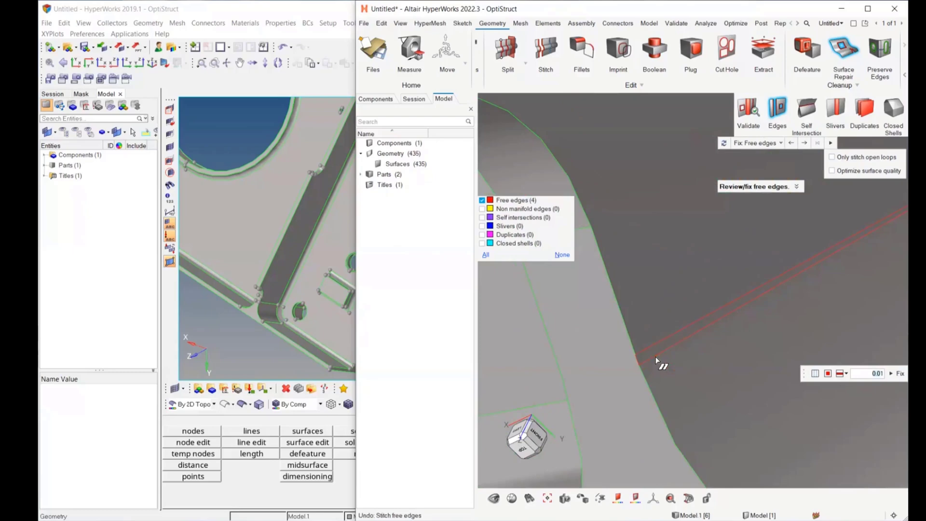
Examine the free edges around the end rib, recess and flange, and exit the surface repair.
scroll(781, 389, down, 6)
right_drag(761, 357, 670, 379)
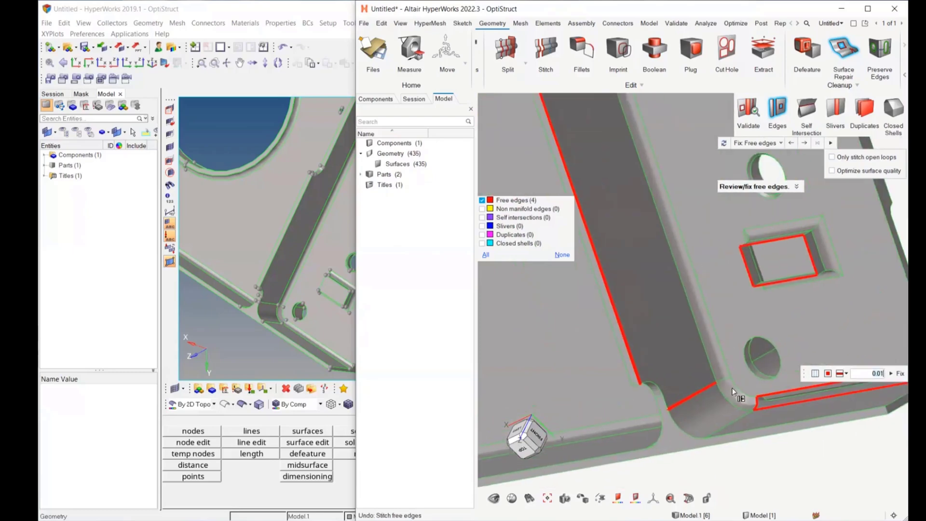
right_drag(732, 389, 683, 402)
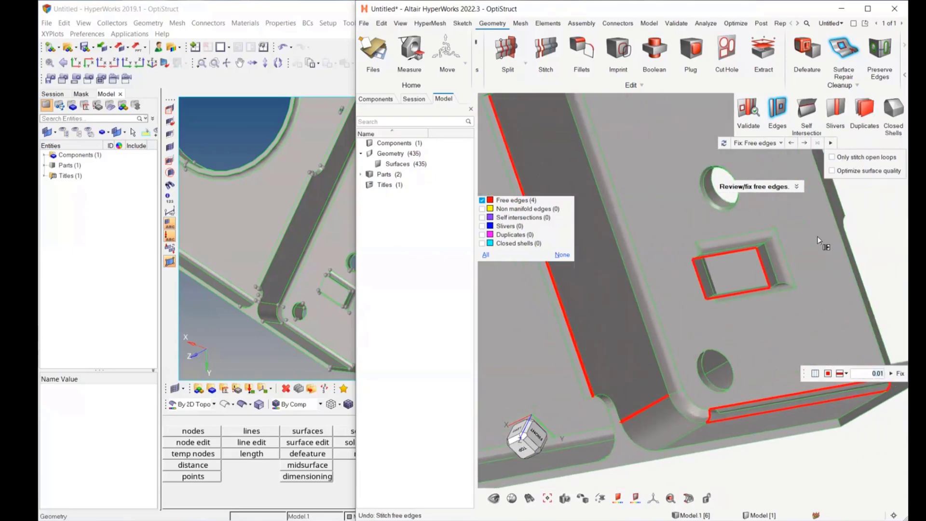
scroll(788, 285, down, 3)
middle_drag(760, 288, 762, 319)
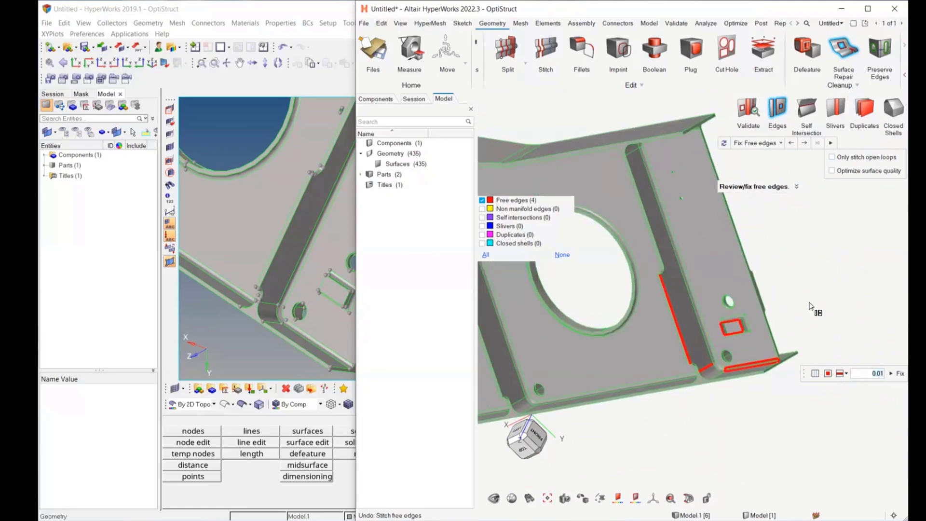
key(Escape)
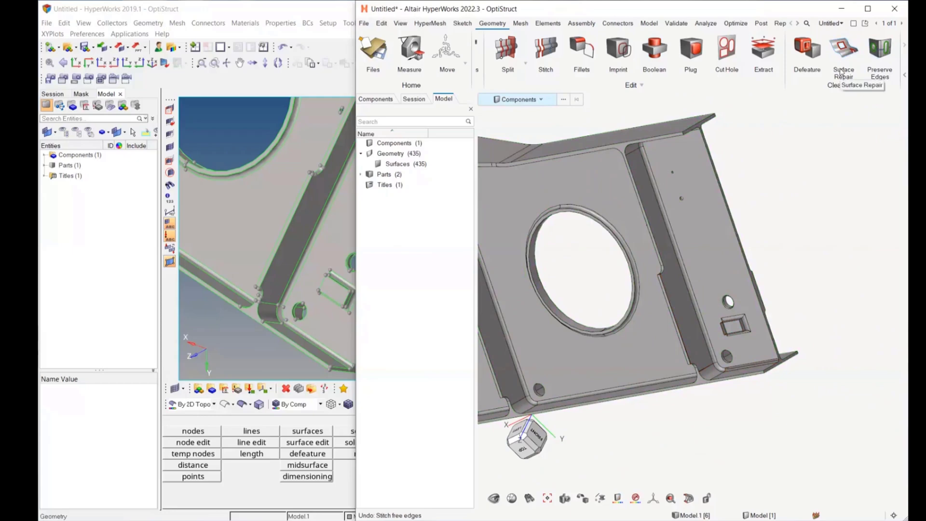
Start the Stitch tool, watch its help animation and close it.
right_drag(780, 258, 834, 280)
scroll(834, 279, down, 3)
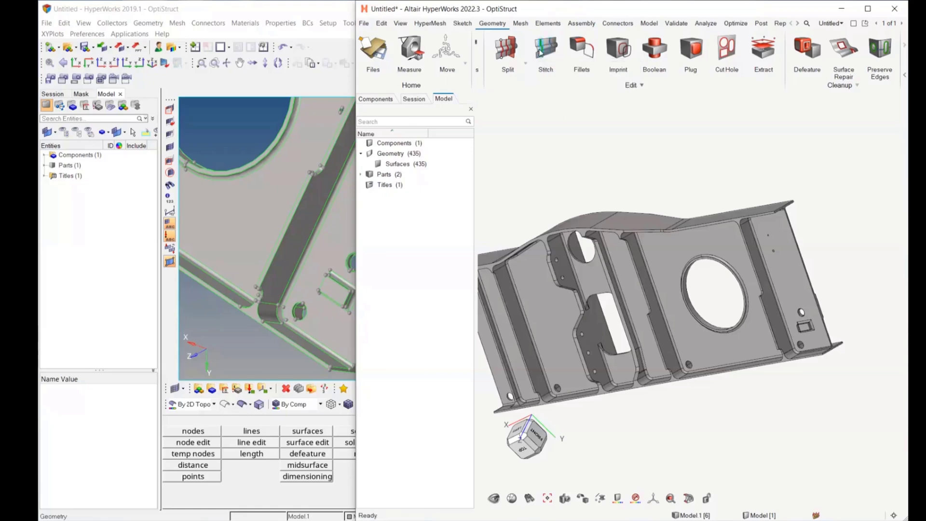
click(543, 52)
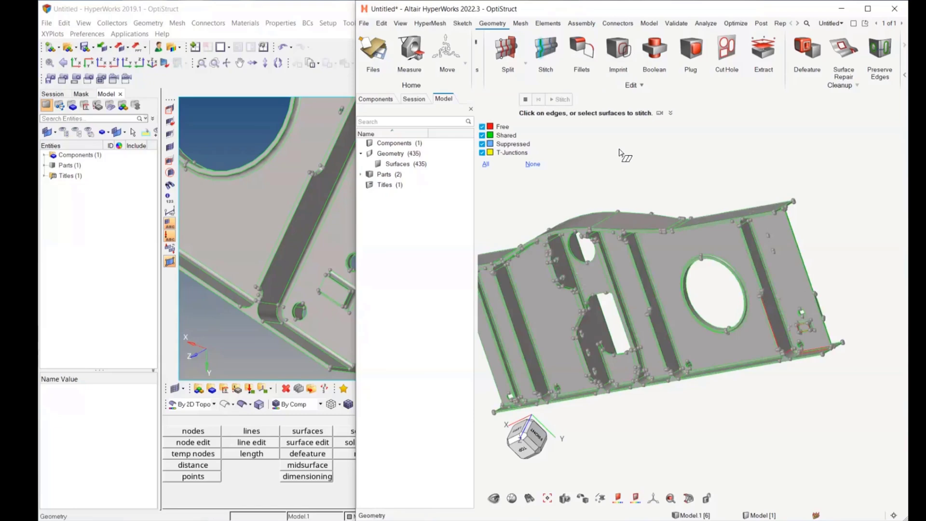
click(658, 113)
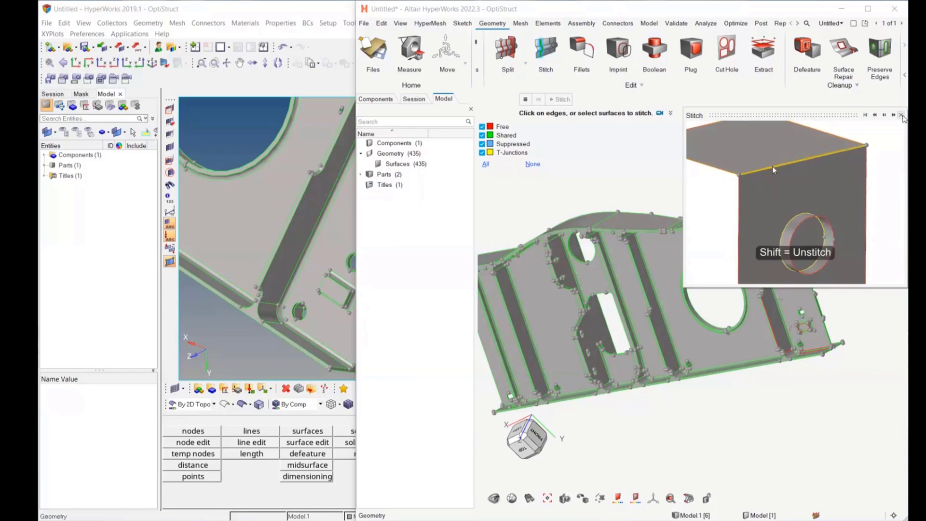
click(901, 116)
Show the beam geometry in wireframe and hide the shared edges to isolate the free edges.
right_drag(700, 172, 700, 151)
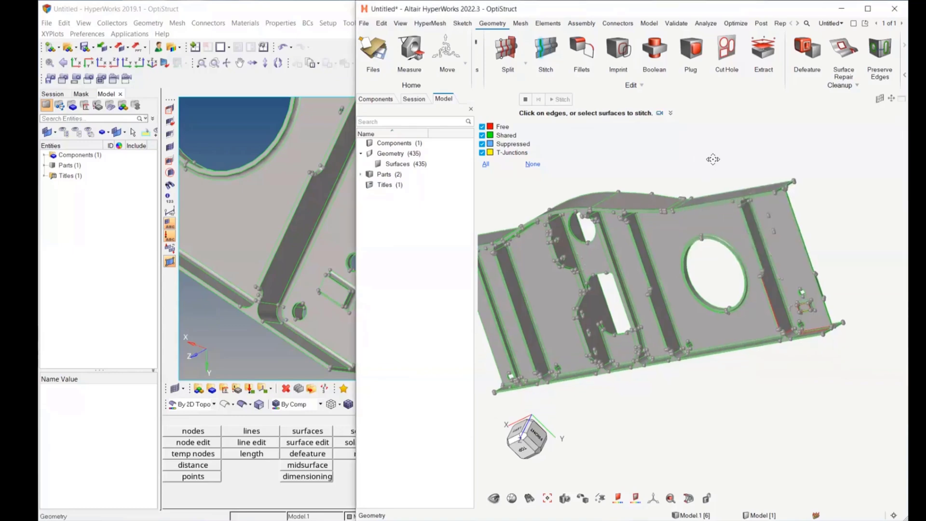
right_drag(627, 155, 648, 164)
scroll(678, 150, down, 1)
scroll(679, 150, down, 1)
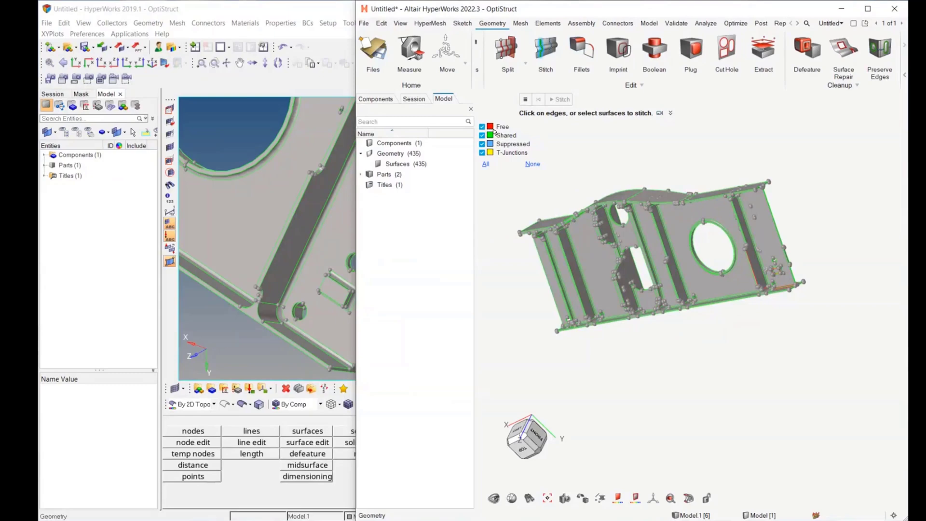
mouse_move(481, 137)
click(622, 503)
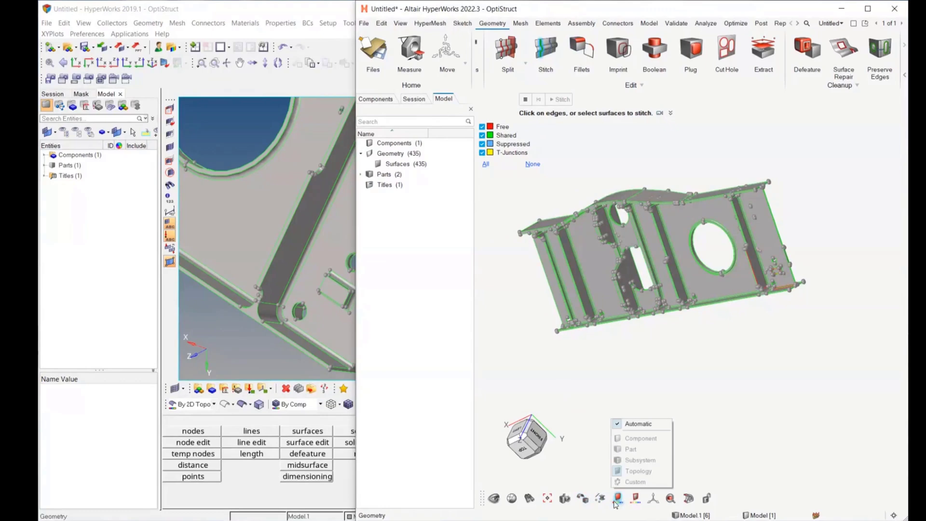
click(582, 498)
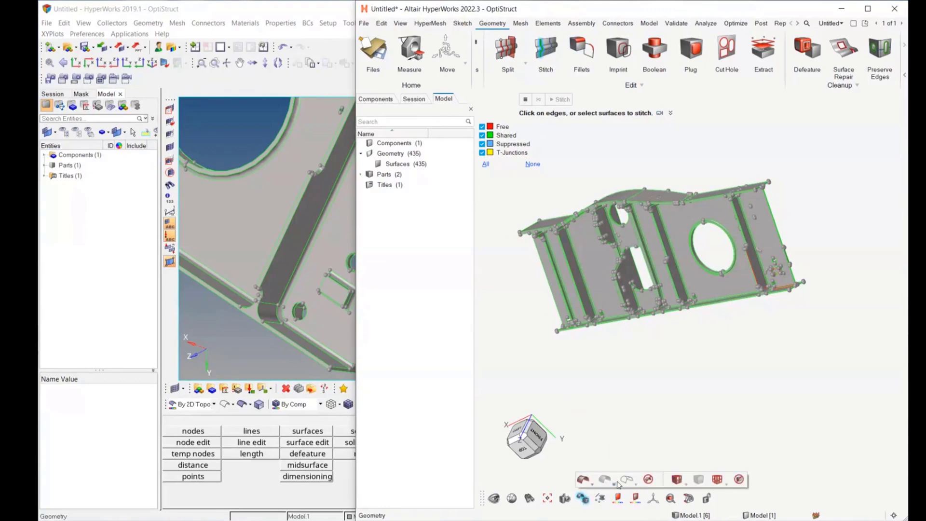
click(627, 479)
click(482, 135)
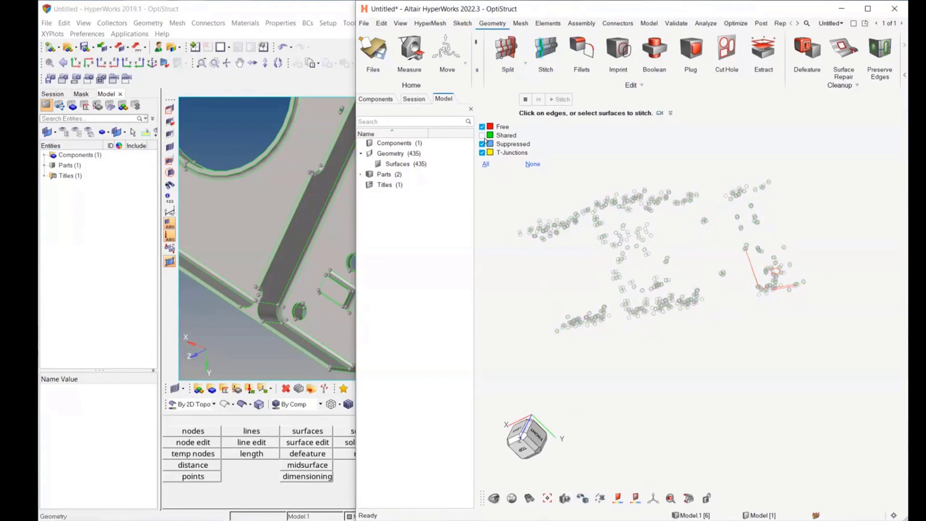
Show the shared edges again and return the geometry to shaded display with surface edges.
click(482, 136)
click(583, 497)
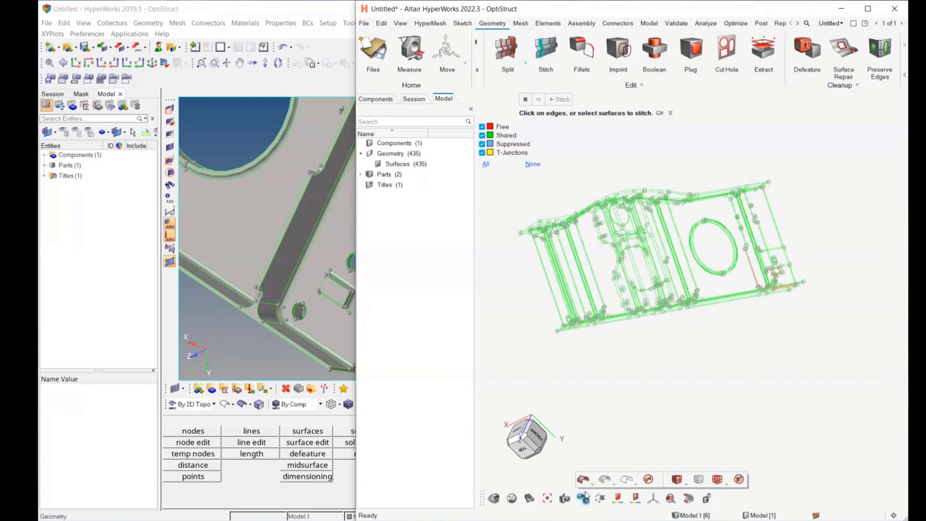
click(583, 480)
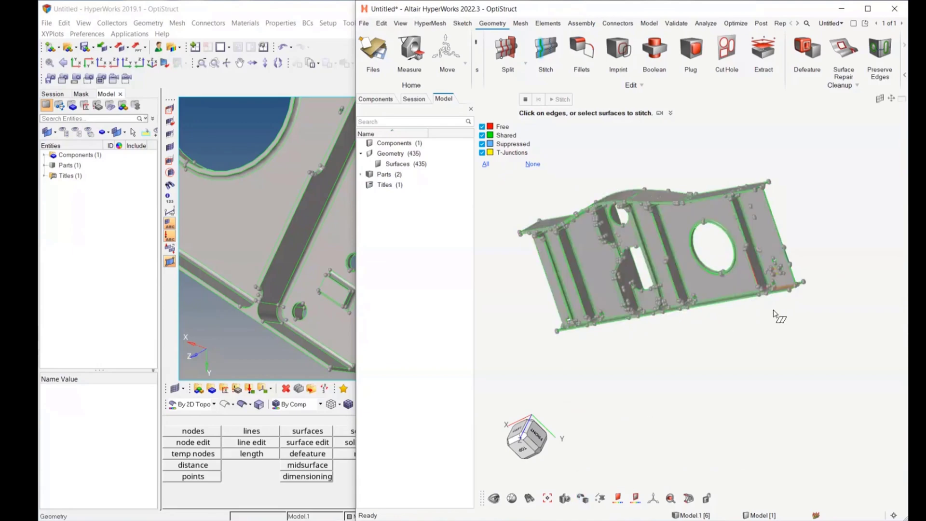
Stitch the free edges across the end rib between its flat face and the curved corner surface beside the notch.
right_drag(775, 314, 740, 331)
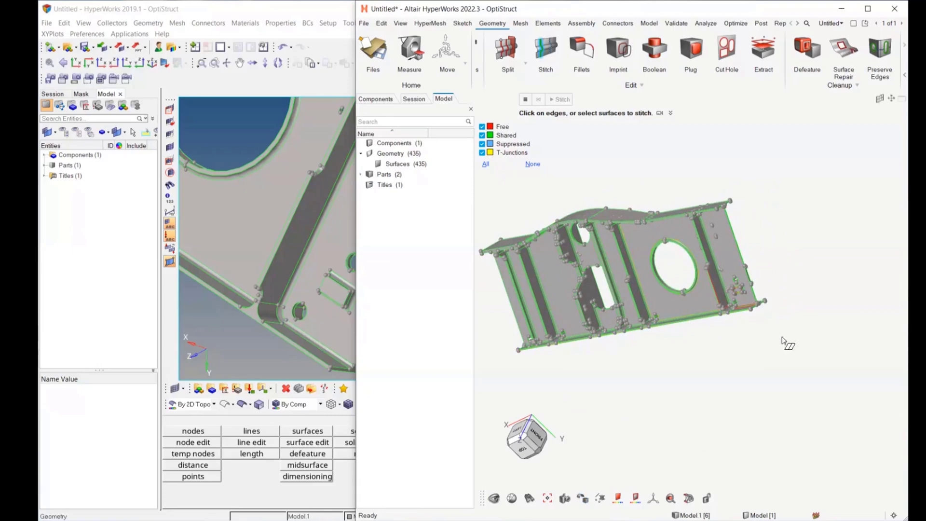
scroll(766, 366, up, 5)
right_drag(762, 382, 760, 399)
middle_drag(760, 398, 760, 393)
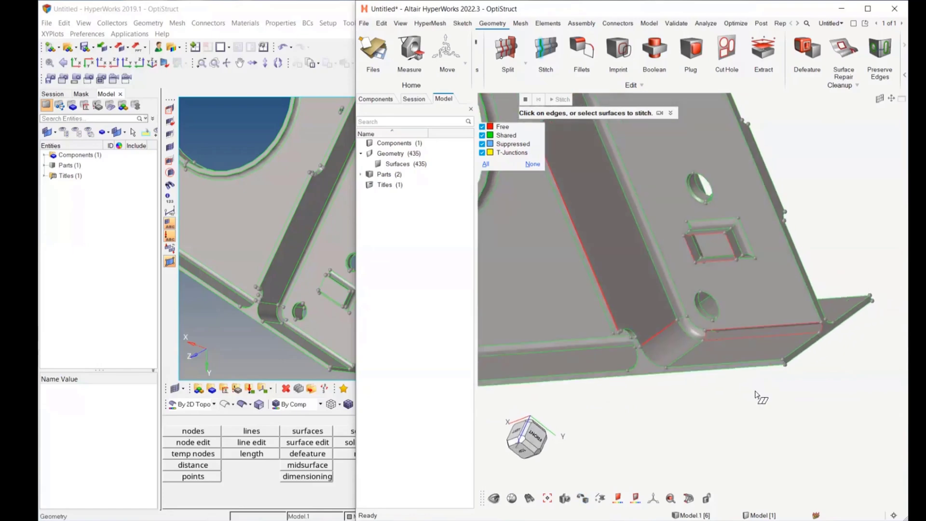
scroll(666, 338, up, 5)
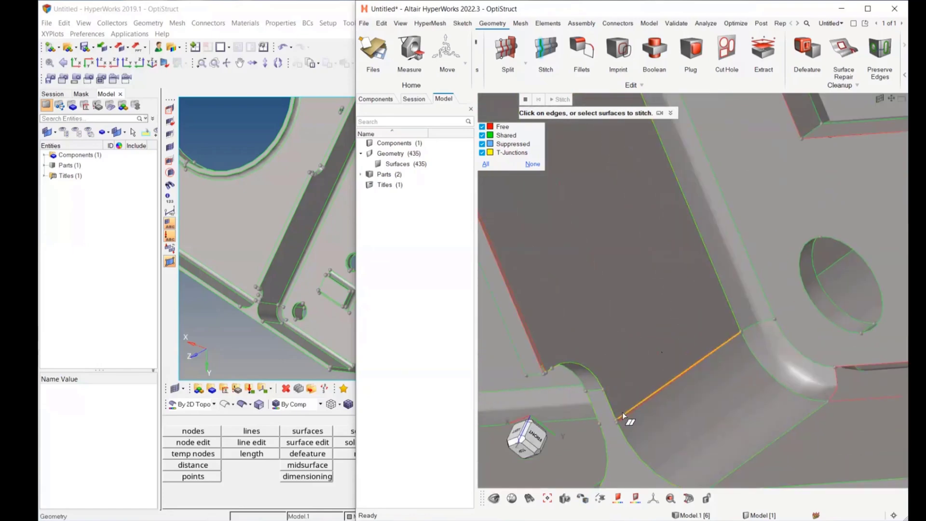
scroll(622, 414, up, 5)
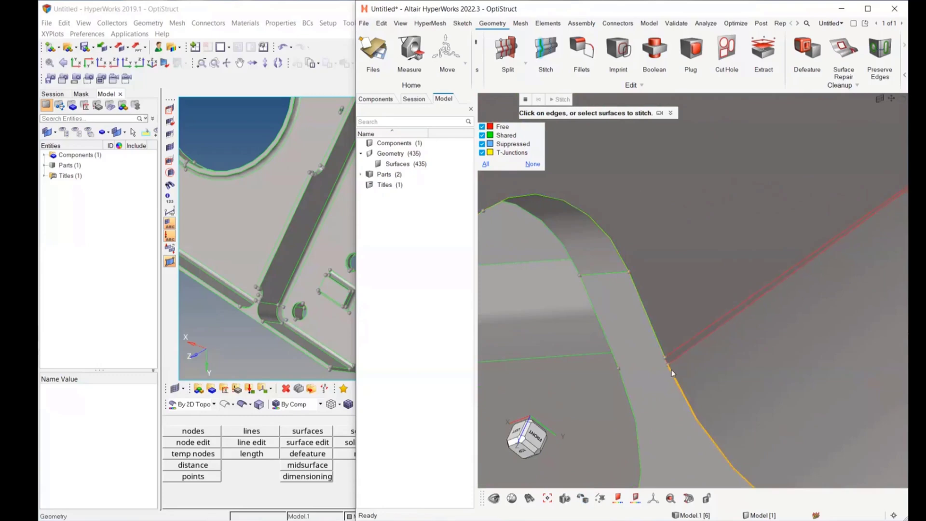
scroll(677, 369, down, 4)
right_drag(678, 369, 676, 393)
scroll(676, 392, up, 2)
middle_drag(676, 392, 654, 384)
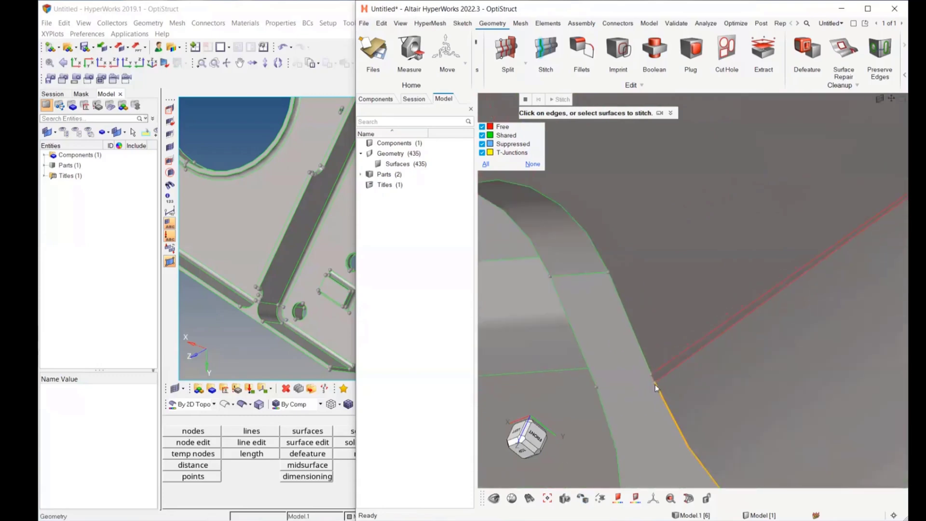
drag(653, 382, 651, 374)
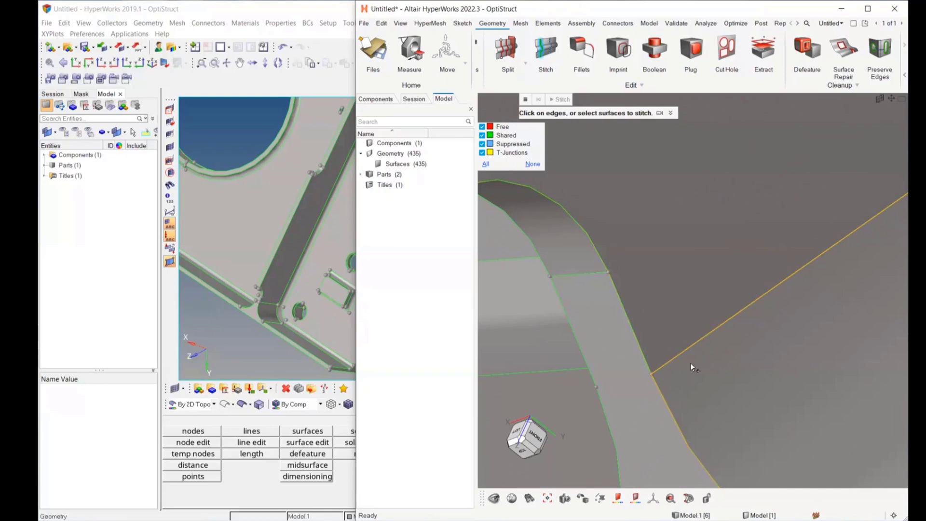
Stitch the pair of long free edges running along the base of the end rib down to the notch.
scroll(691, 362, down, 5)
scroll(699, 325, up, 2)
scroll(699, 325, up, 2)
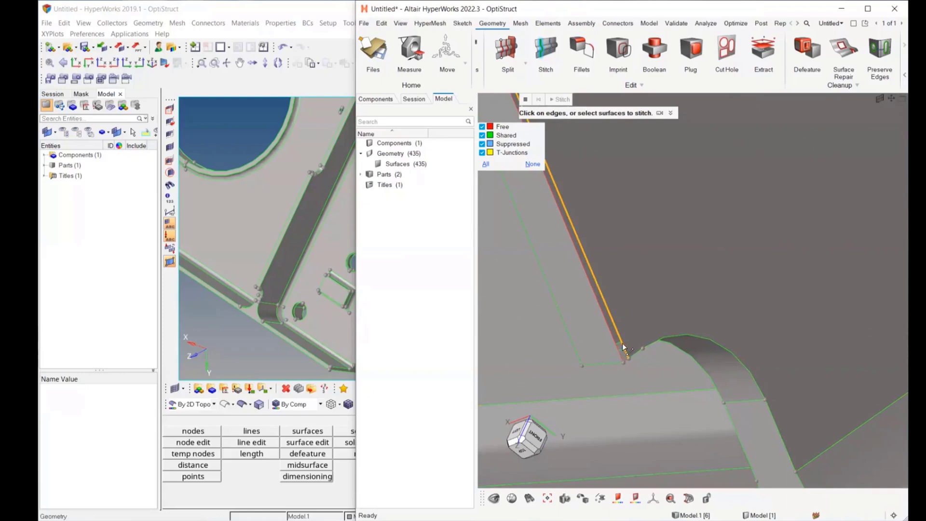
click(622, 343)
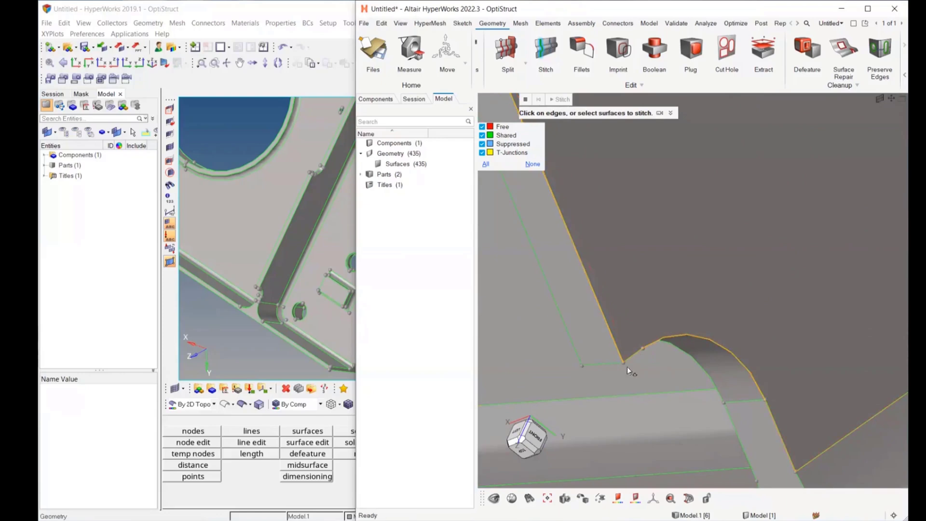
scroll(655, 372, down, 2)
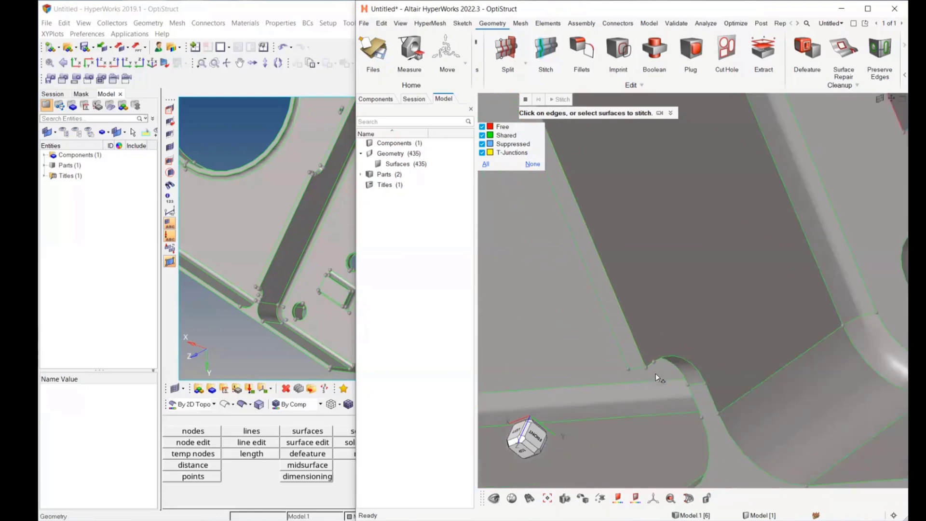
Try stitching the free edges of the rectangular recess directly together and undo the stitch.
scroll(661, 374, down, 4)
right_drag(694, 332, 643, 342)
scroll(742, 326, up, 3)
right_drag(742, 326, 727, 396)
mouse_move(694, 356)
middle_down()
mouse_move(731, 353)
mouse_move(704, 353)
middle_up()
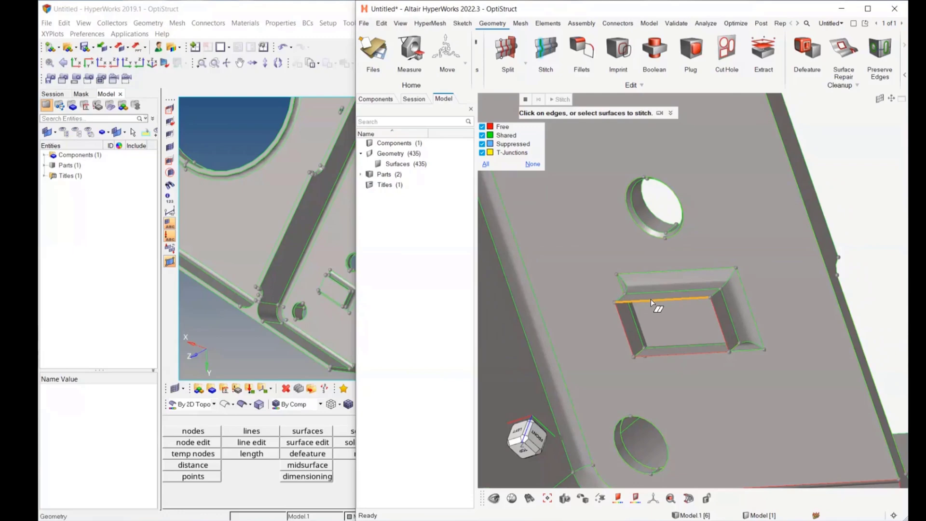
click(668, 355)
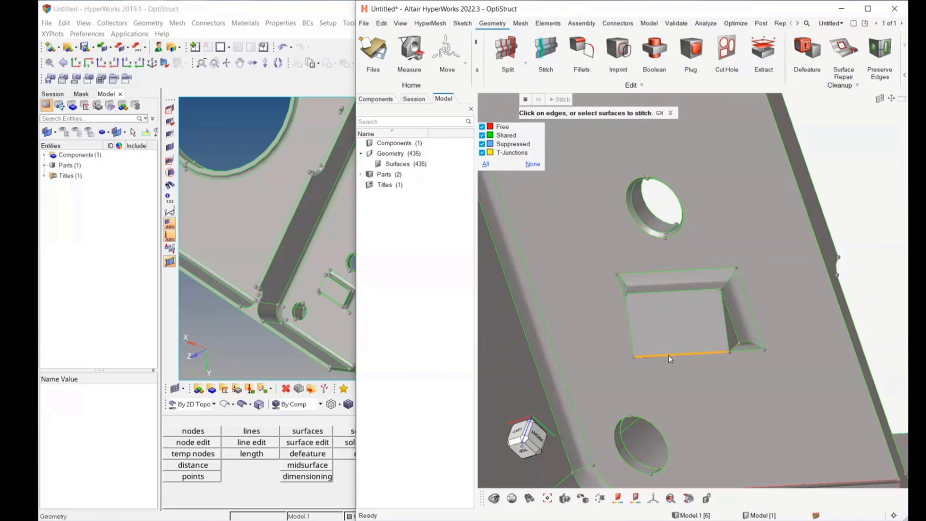
middle_drag(769, 364, 744, 370)
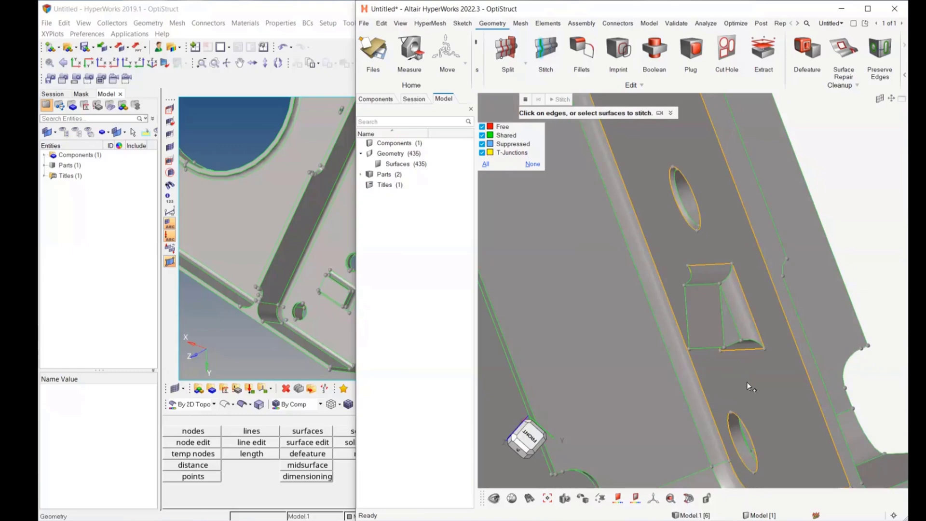
key(ctrl+z)
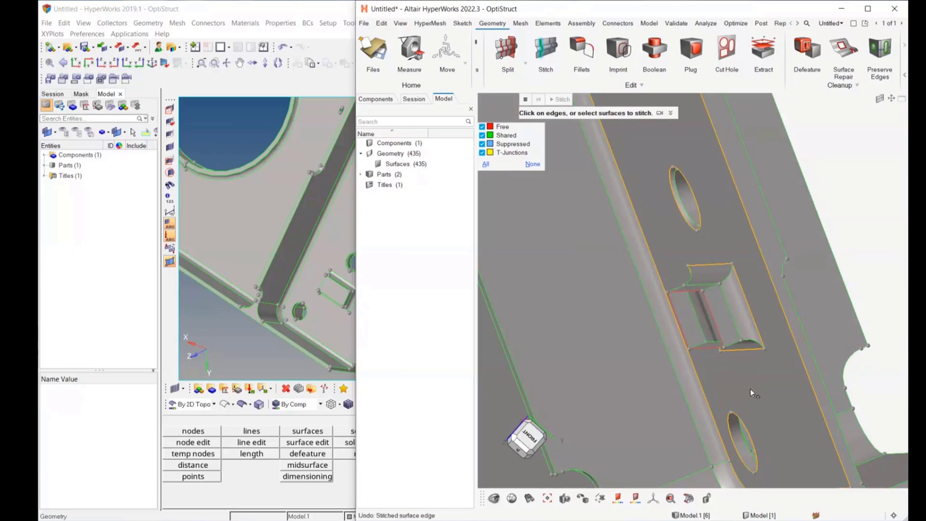
Find the open free-edge loops at the recess and flange with the Patch surface tool, and clear the found selection.
middle_drag(750, 389, 756, 294)
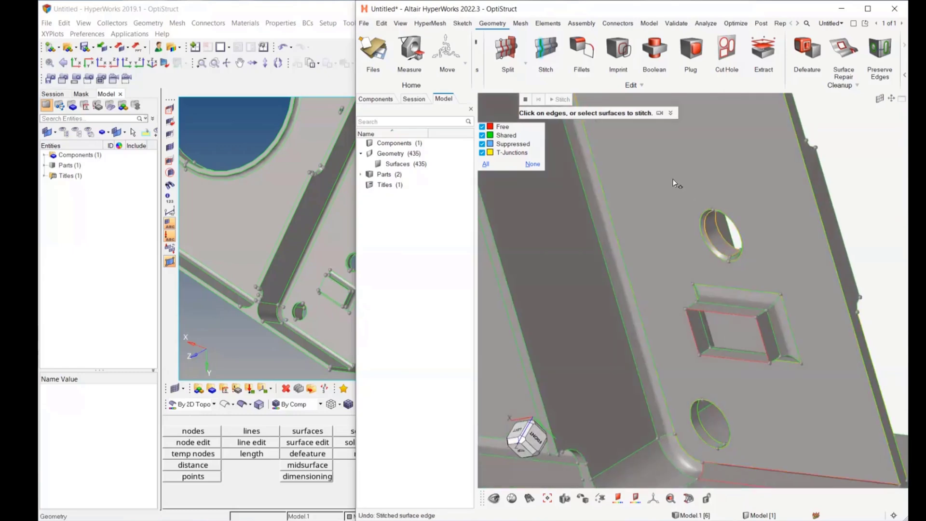
mouse_move(699, 326)
middle_down()
mouse_move(757, 395)
mouse_move(702, 343)
middle_up()
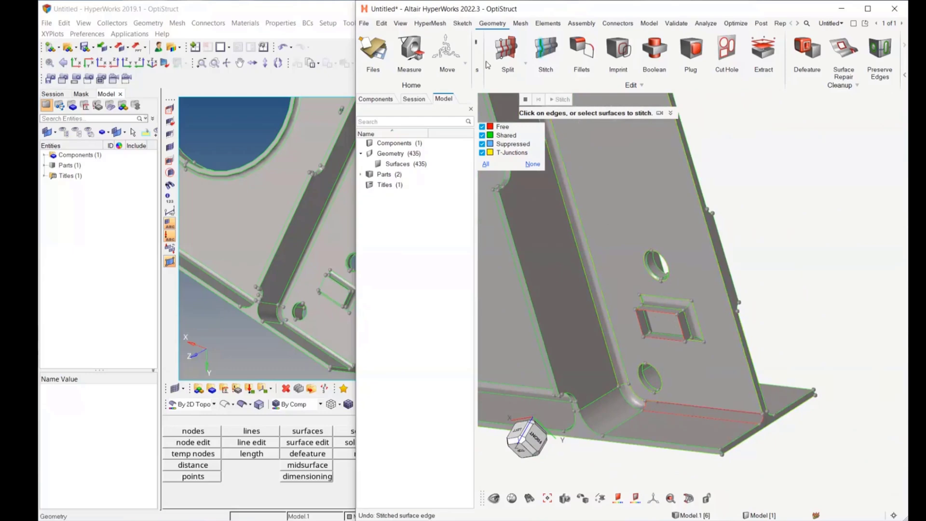
click(904, 75)
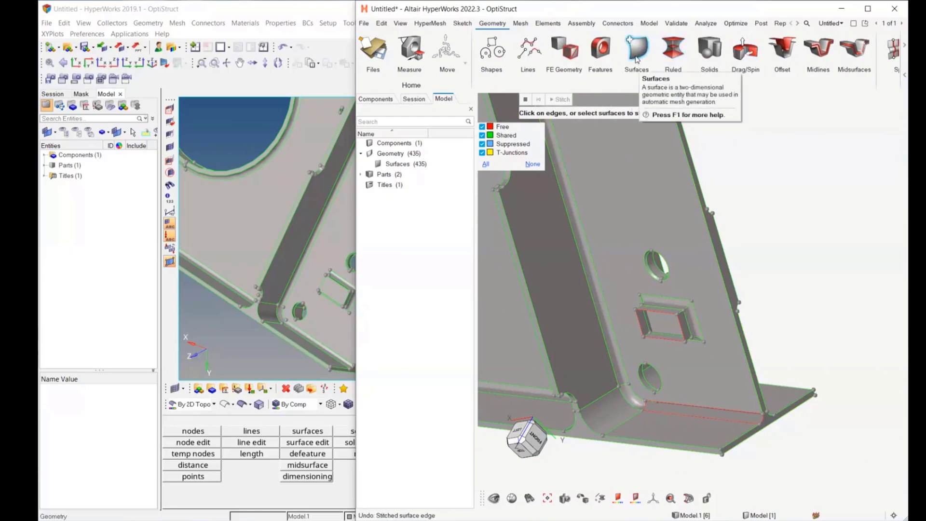
click(637, 59)
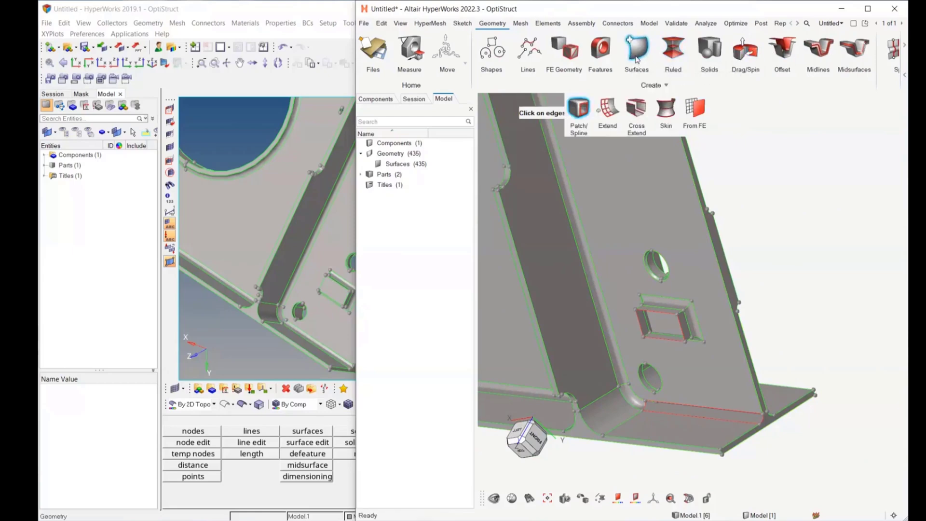
click(581, 110)
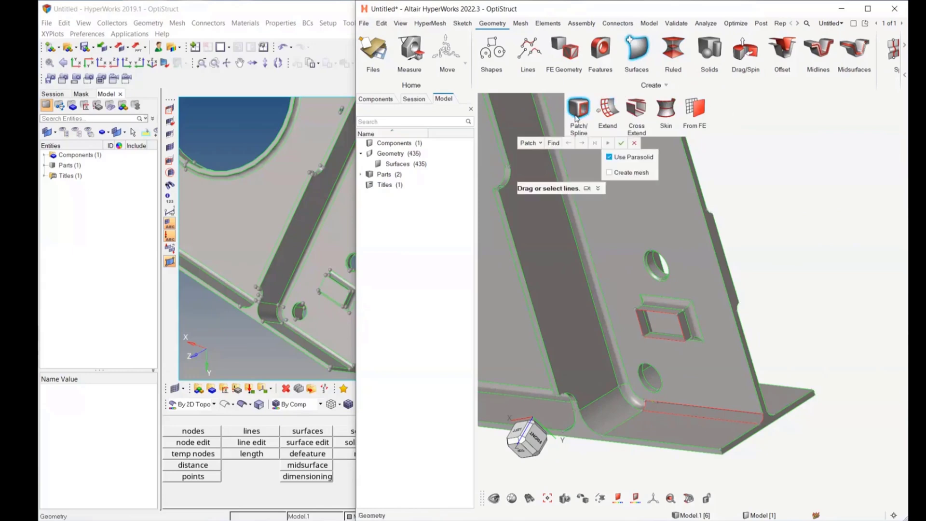
click(554, 143)
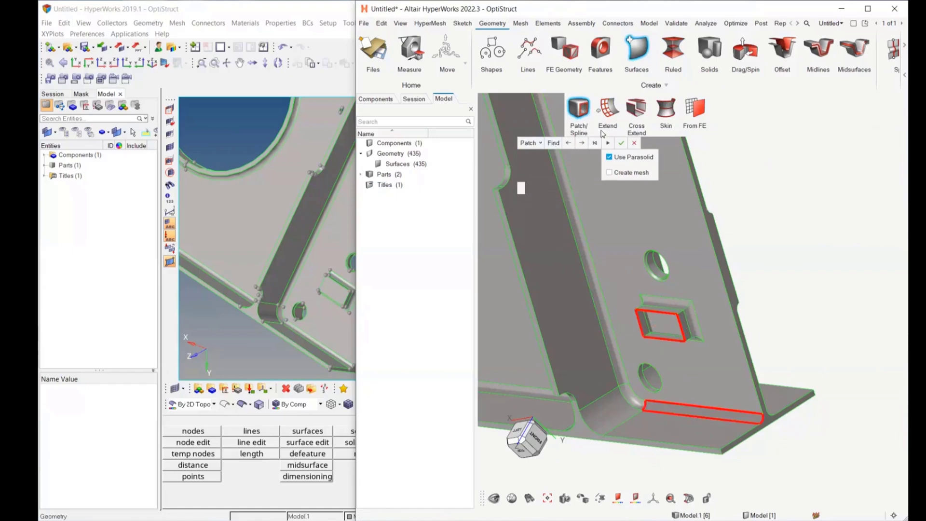
click(594, 144)
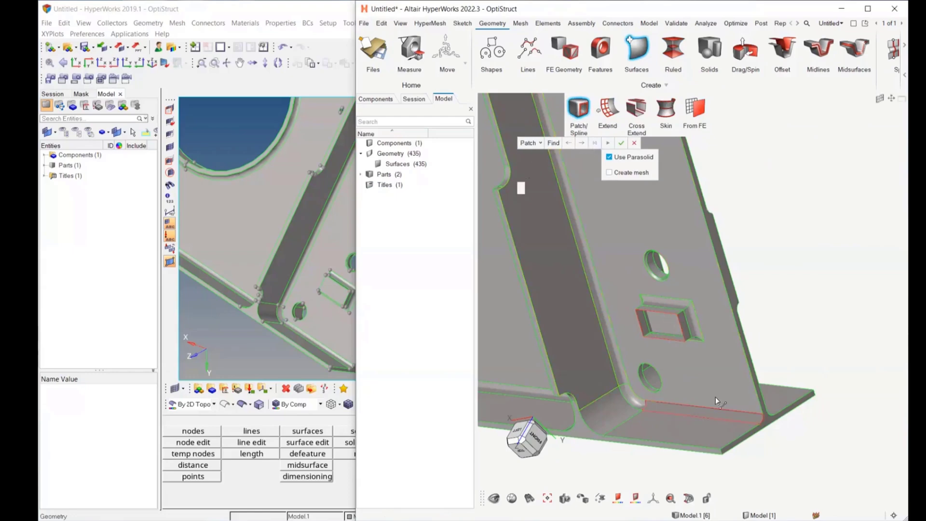
Create a patch surface between the opposite free edges of the rectangular recess opening, with Use Parasolid enabled.
scroll(698, 369, up, 3)
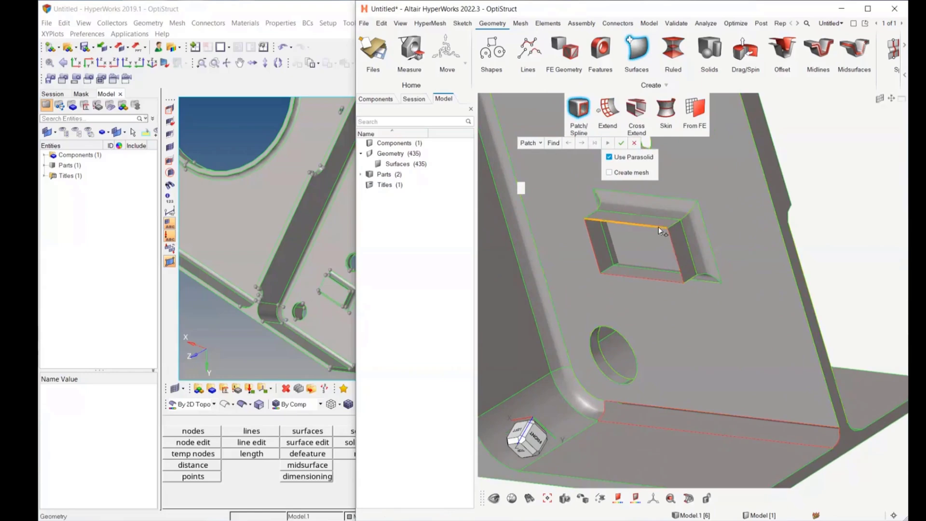
mouse_move(658, 227)
mouse_down()
mouse_move(658, 243)
mouse_move(652, 226)
mouse_up()
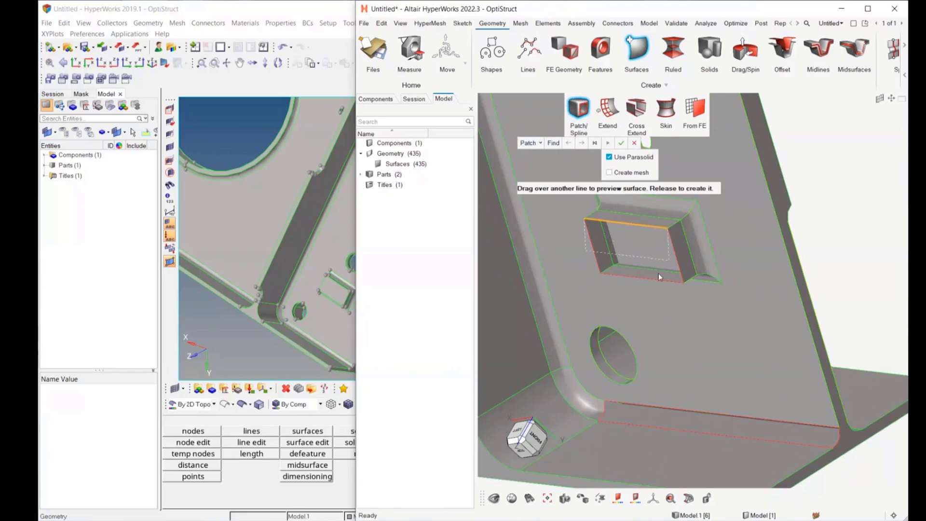
drag(658, 274, 659, 283)
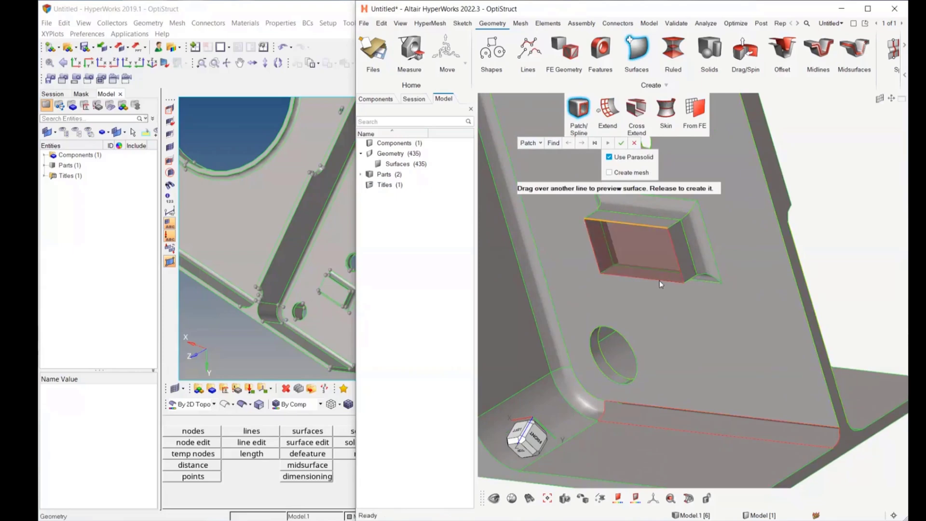
mouse_move(659, 279)
mouse_down()
mouse_move(658, 261)
mouse_move(661, 282)
mouse_up()
drag(661, 281, 661, 282)
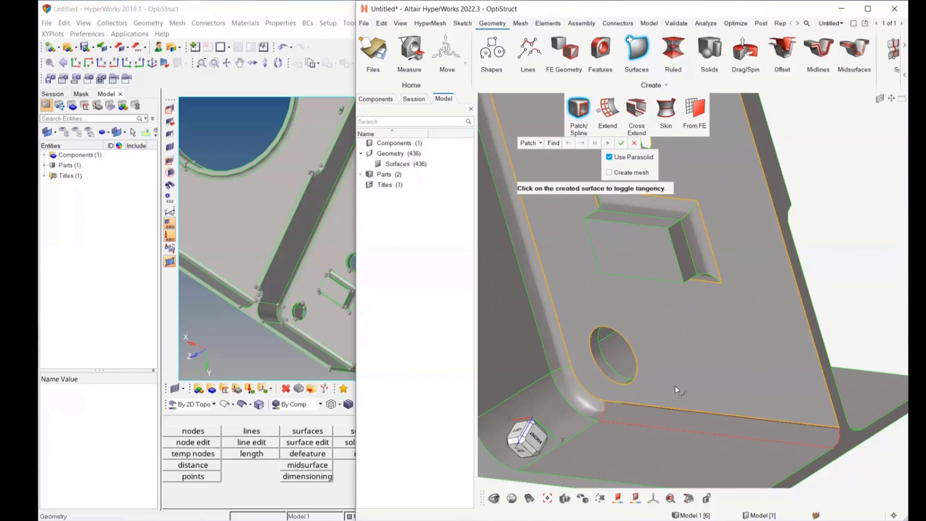
Create a patch surface from the free edges bounding the long narrow gap between the end plate and the flange.
drag(690, 431, 811, 449)
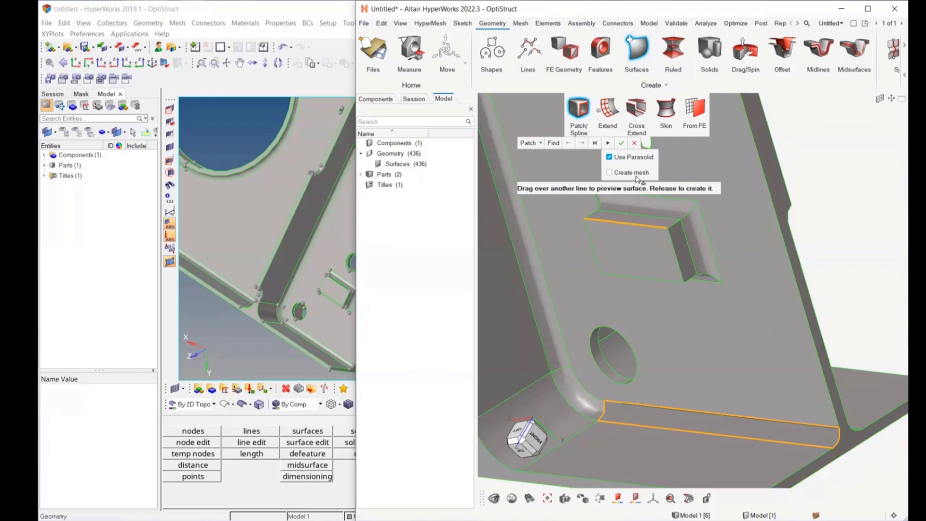
click(699, 432)
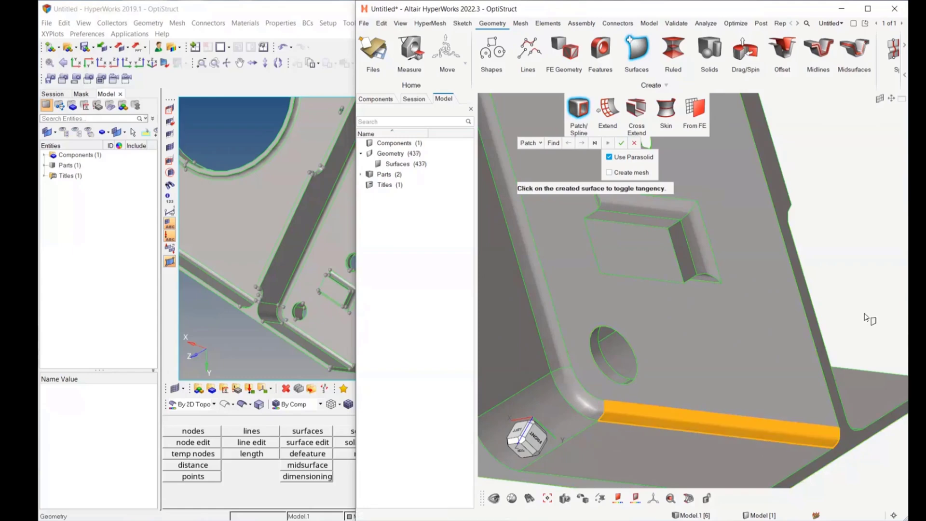
click(849, 295)
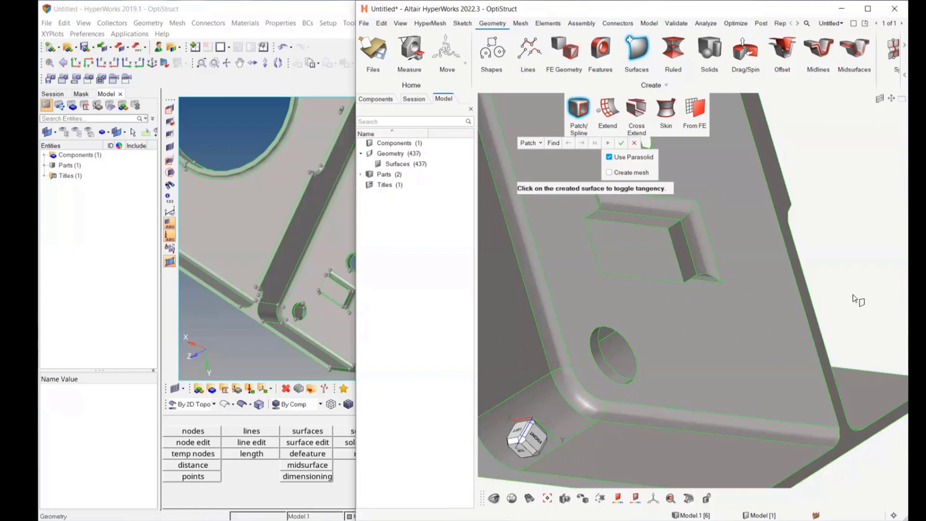
Exit the Patch surface tool once the repaired recess and end plate have been viewed.
scroll(857, 297, down, 1)
right_drag(860, 300, 852, 317)
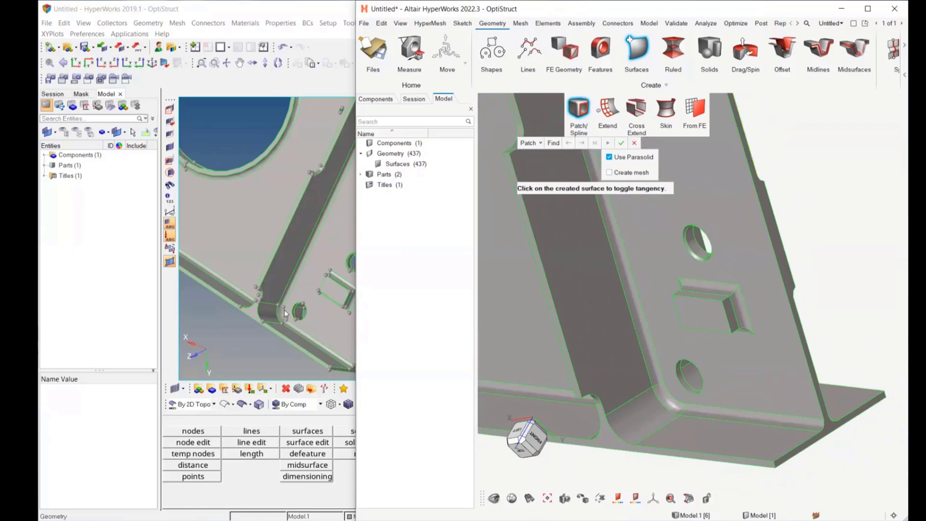
right_drag(838, 215, 811, 246)
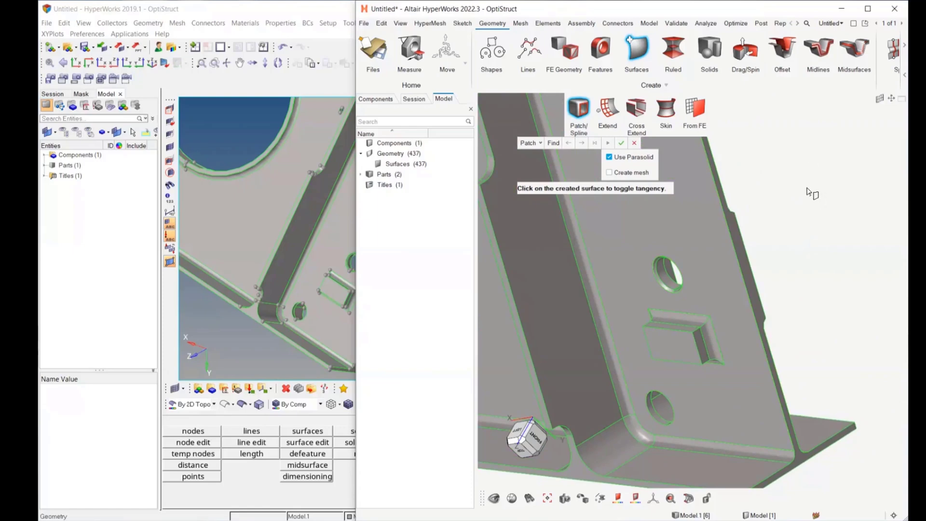
key(Escape)
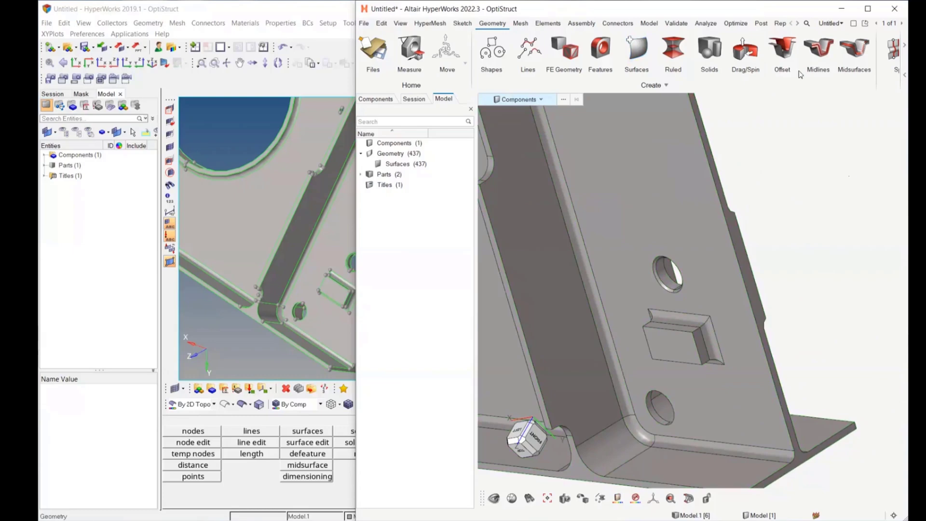
Rename the Custom ribbon as QuickEdit.
click(797, 23)
click(797, 24)
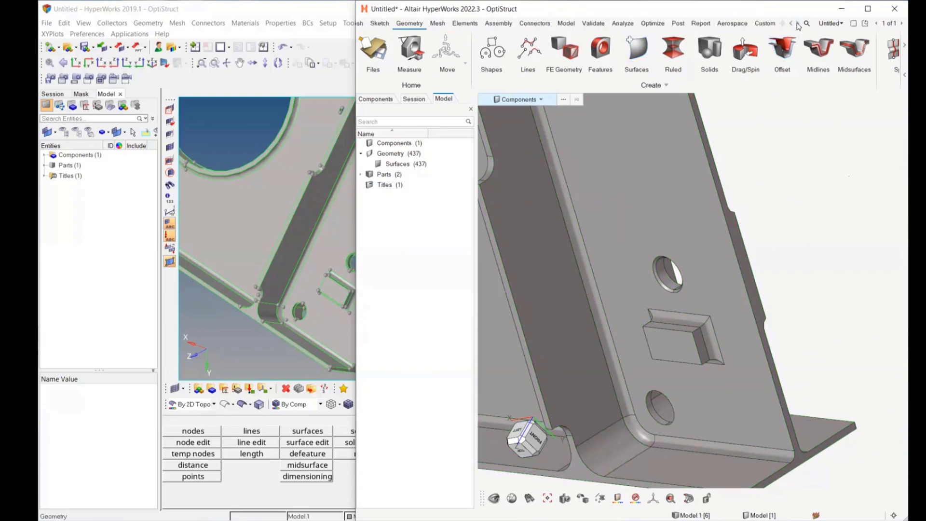
click(764, 24)
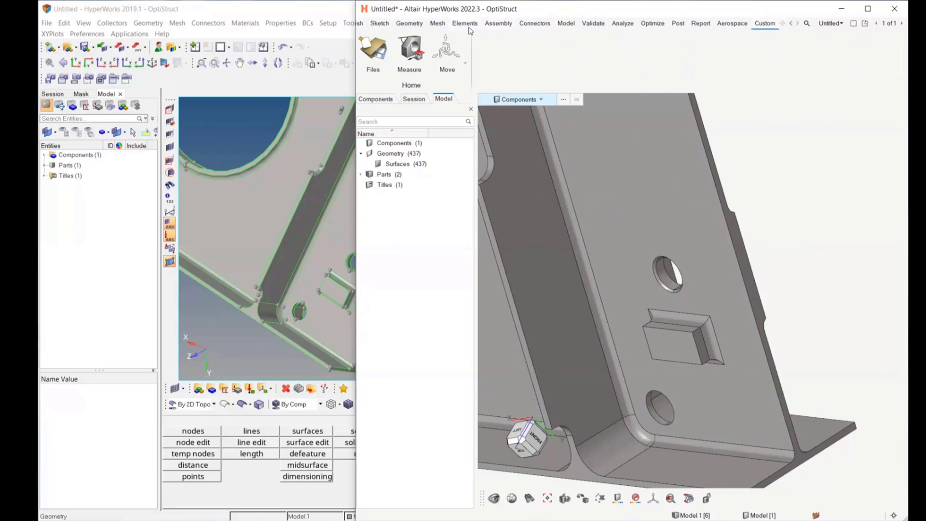
right_click(764, 25)
click(786, 29)
click(770, 61)
key(i)
right_click(765, 27)
click(788, 35)
key(ctrl+a)
text(Q)
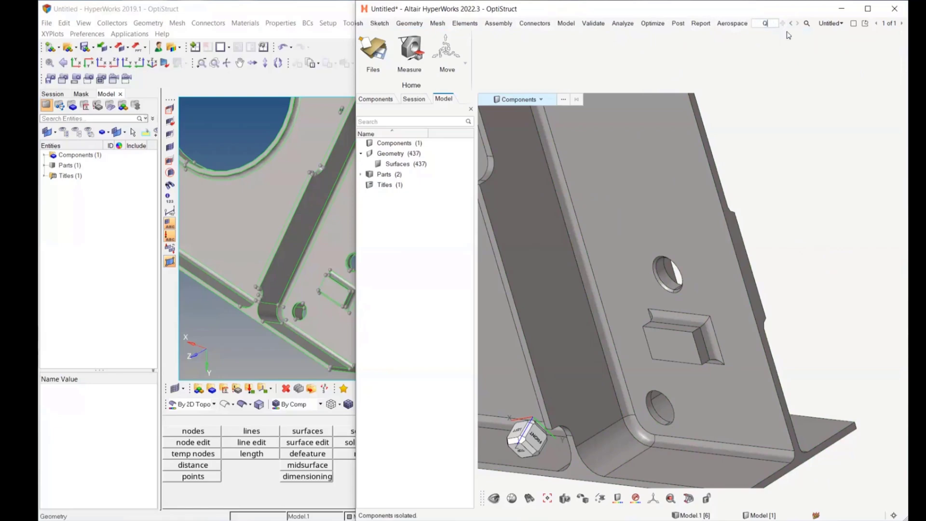
text(uickEdit)
key(Return)
Add the Surfaces and Stitch geometry tools to the QuickEdit ribbon.
click(438, 24)
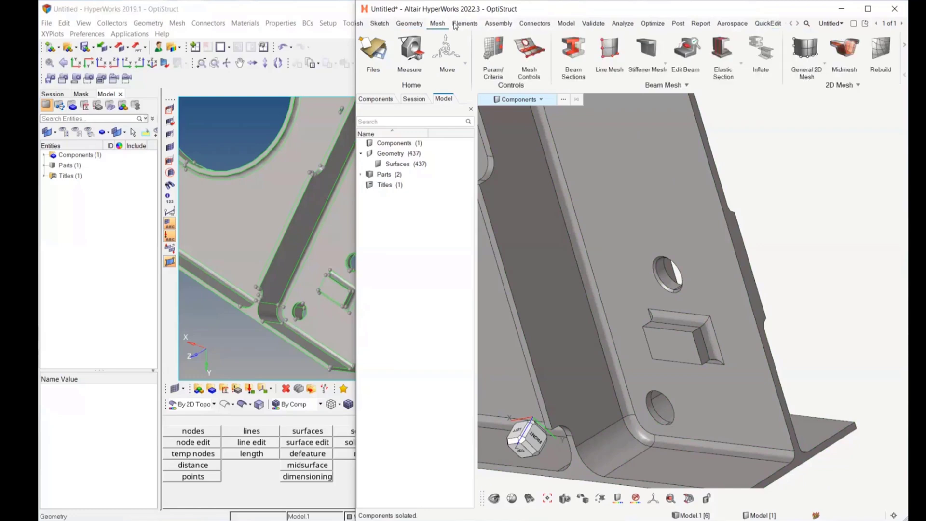
click(410, 24)
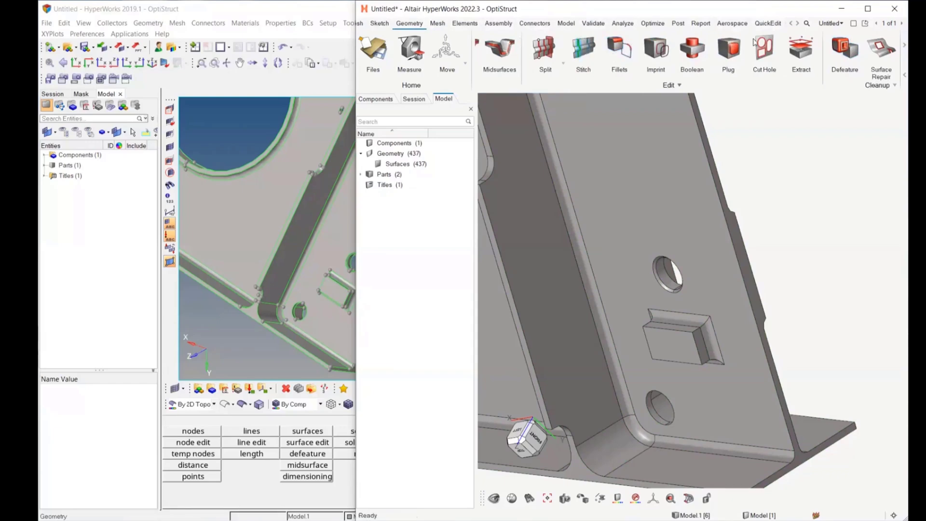
key(F11)
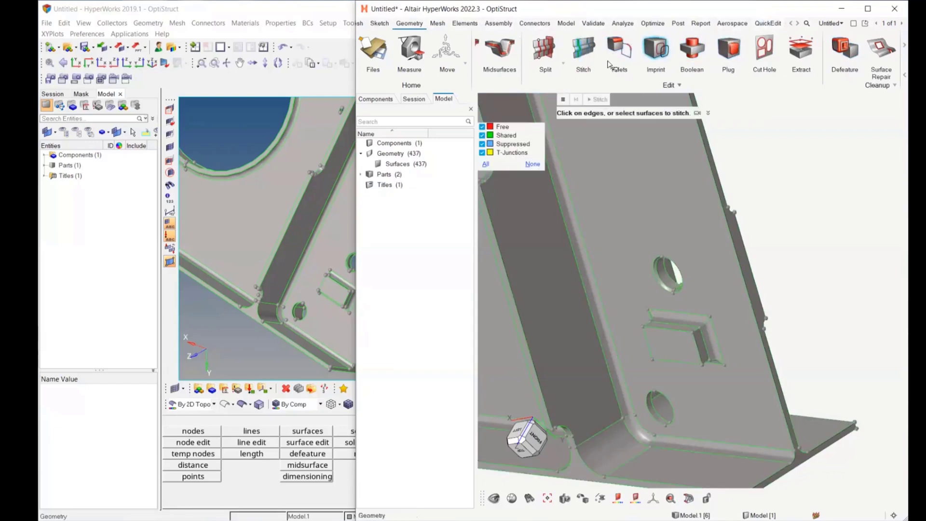
scroll(757, 36, up, 2)
click(768, 24)
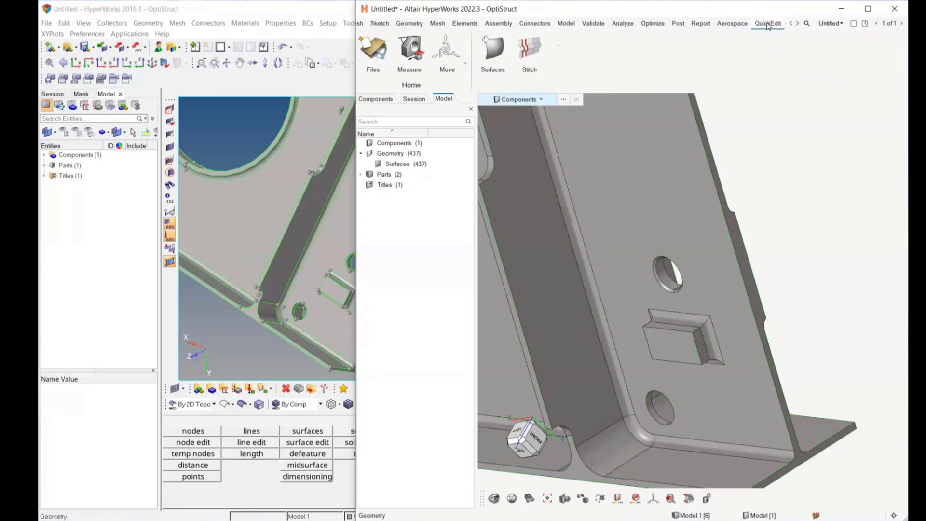
Add the Split geometry tool to the QuickEdit ribbon.
click(410, 23)
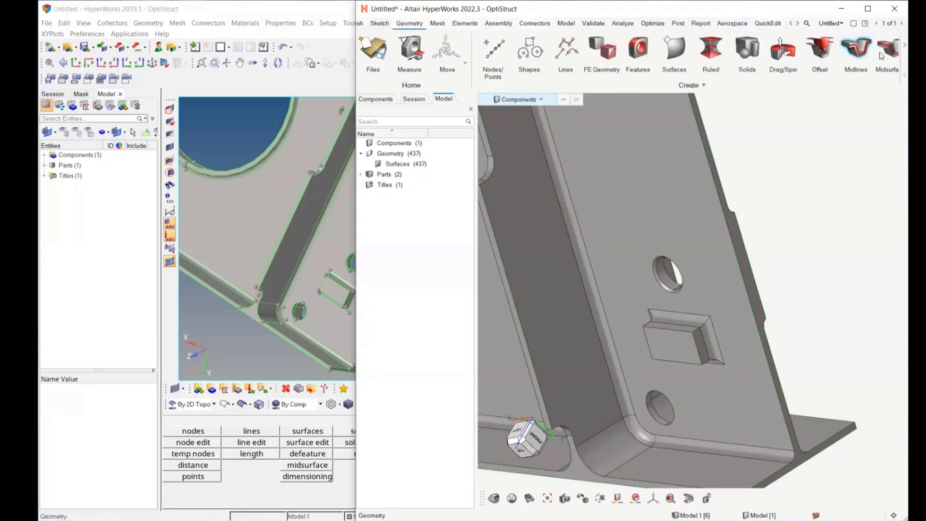
scroll(608, 87, down, 3)
scroll(608, 87, down, 1)
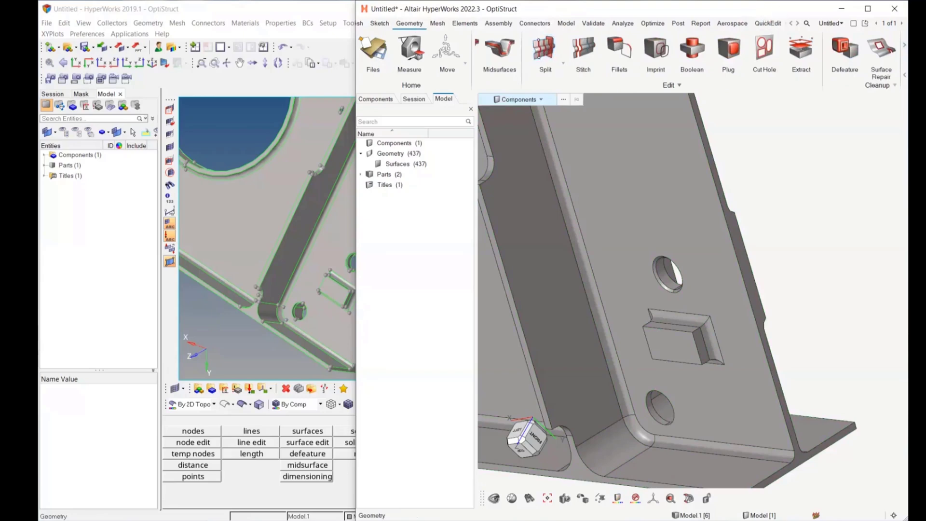
scroll(627, 63, up, 4)
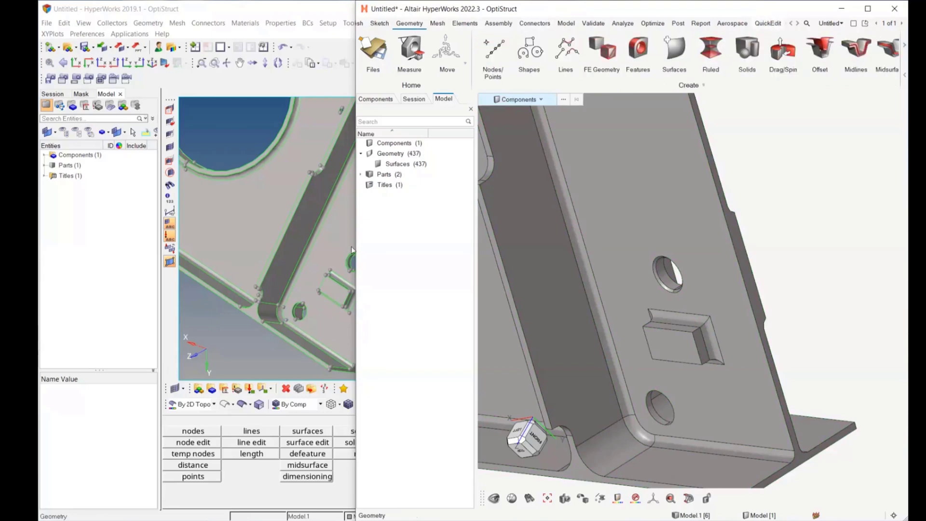
click(770, 27)
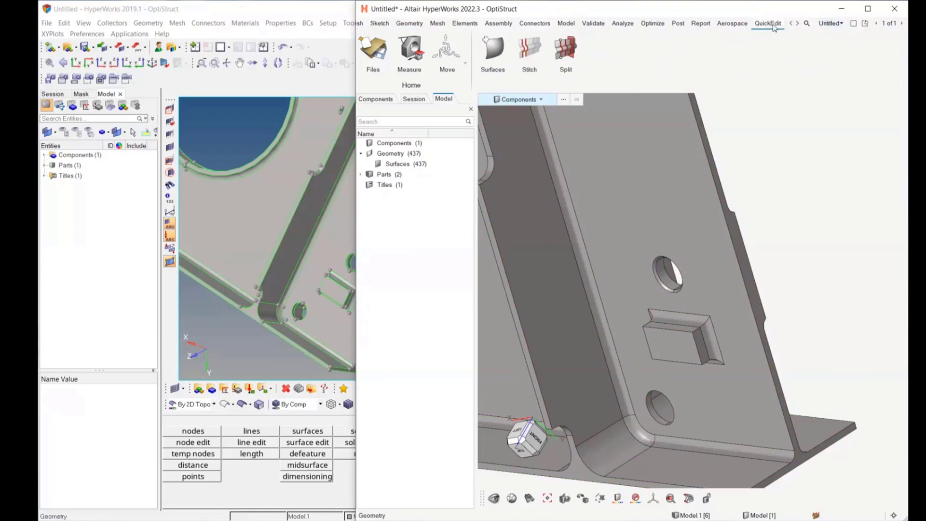
Float the QuickEdit ribbon as a palette beside the model, try its Surfaces tool and exit that tool.
right_click(773, 27)
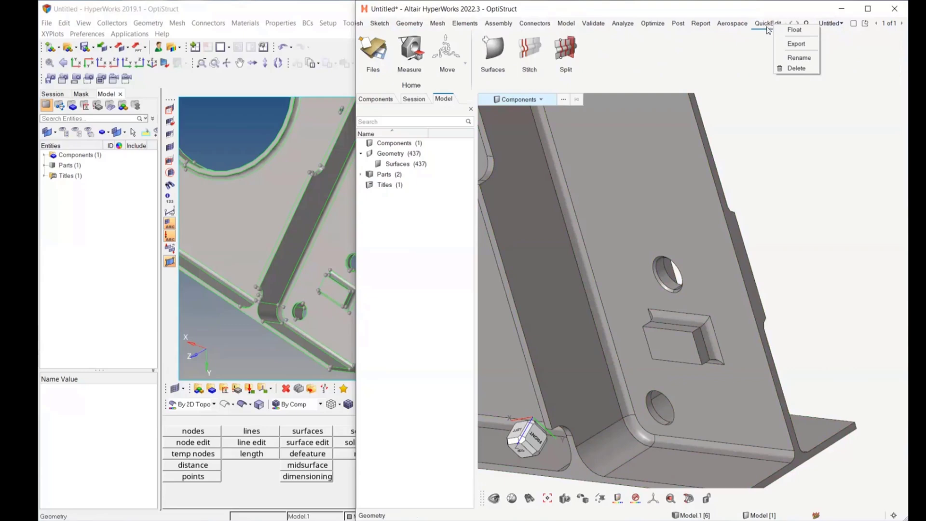
click(794, 30)
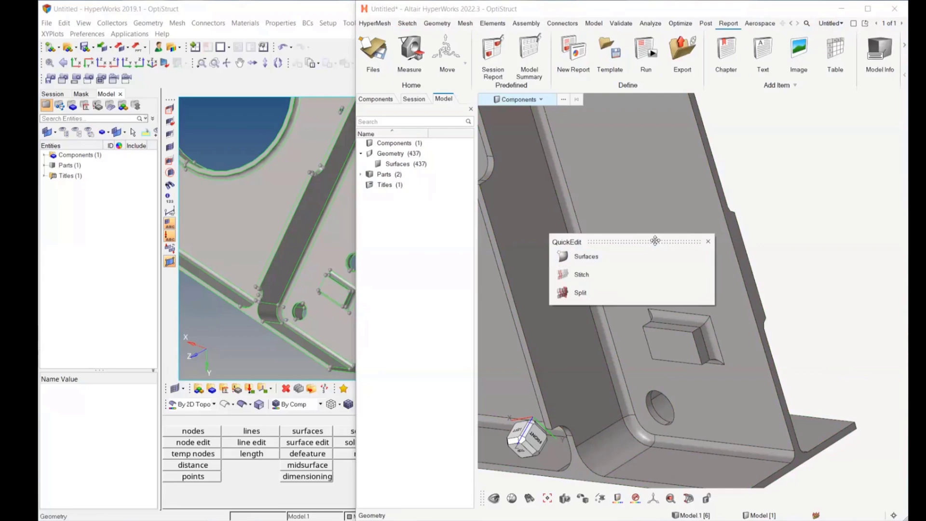
drag(655, 240, 825, 214)
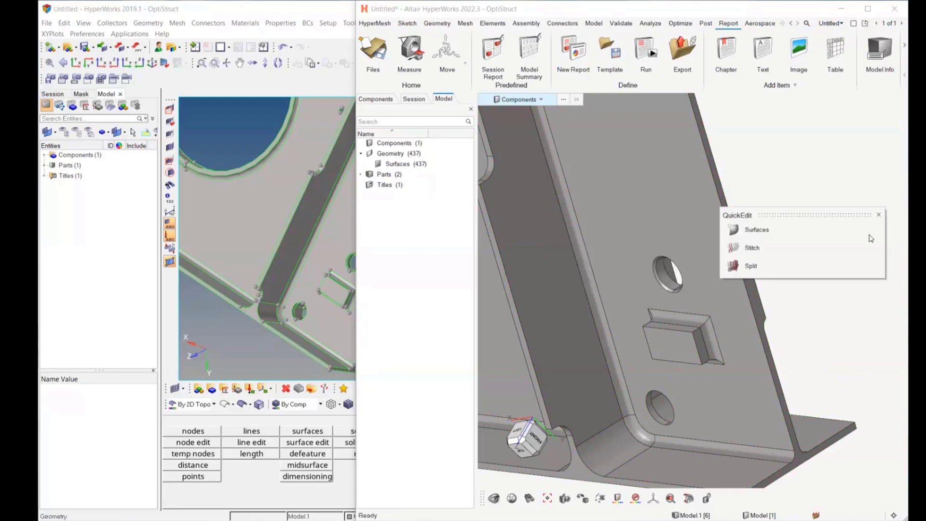
click(822, 229)
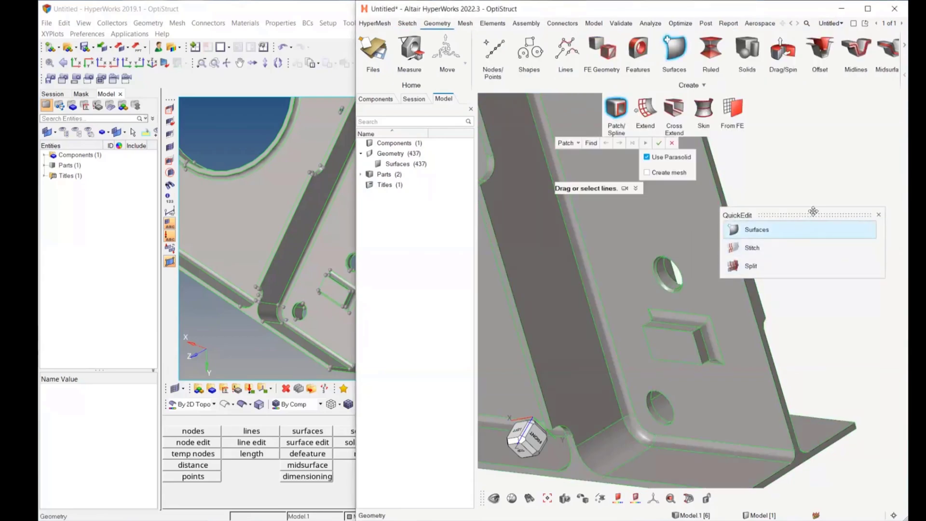
drag(811, 214, 833, 444)
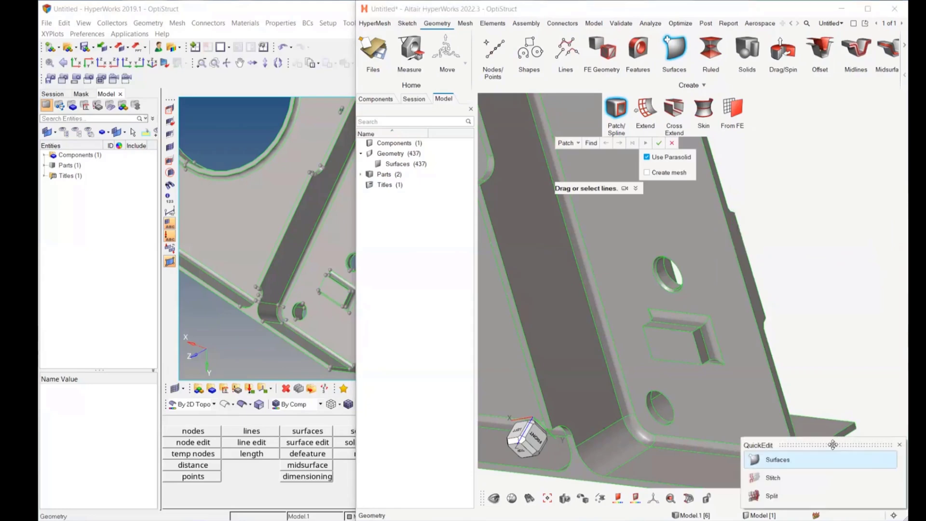
key(Escape)
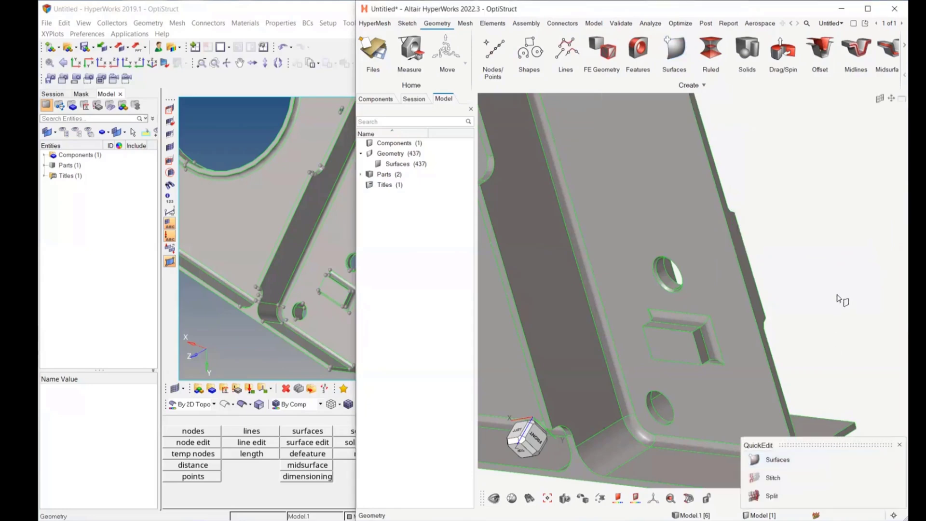
Close the floating QuickEdit palette.
right_drag(815, 235, 854, 224)
scroll(744, 251, down, 4)
middle_drag(716, 278, 674, 295)
right_drag(674, 296, 790, 397)
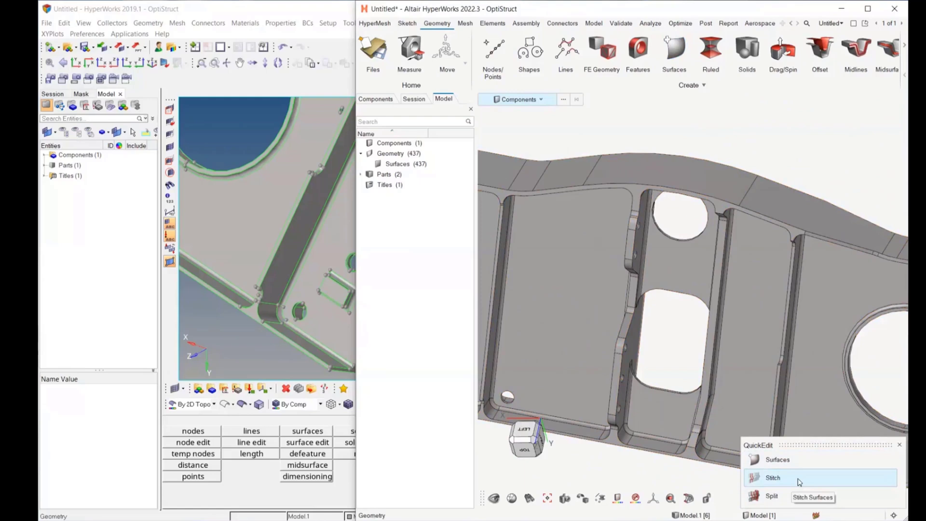
drag(827, 445, 827, 439)
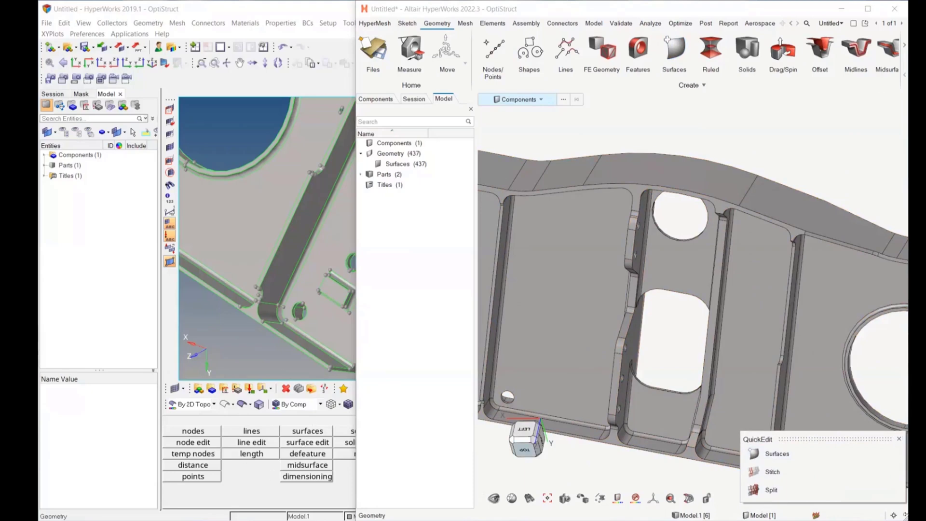
click(900, 440)
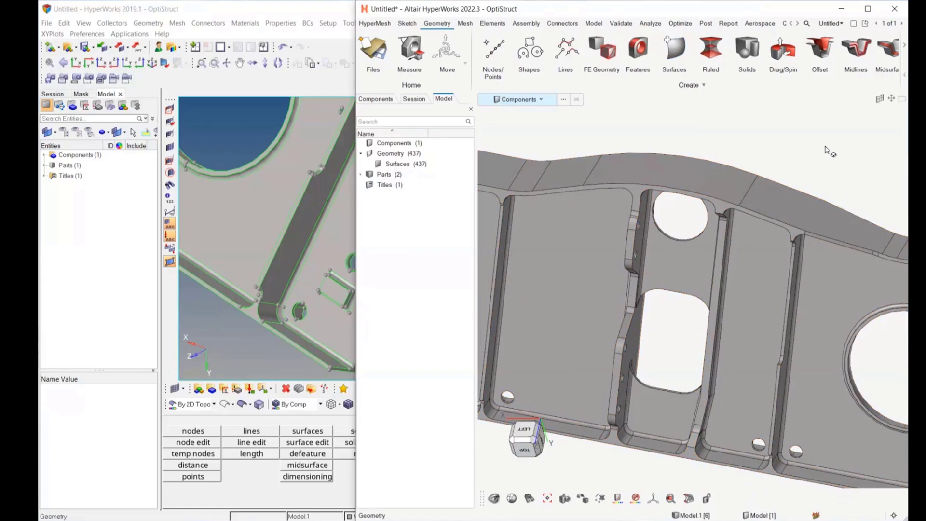
mouse_move(824, 147)
right_down()
mouse_move(781, 161)
mouse_move(808, 142)
right_up()
scroll(810, 145, down, 4)
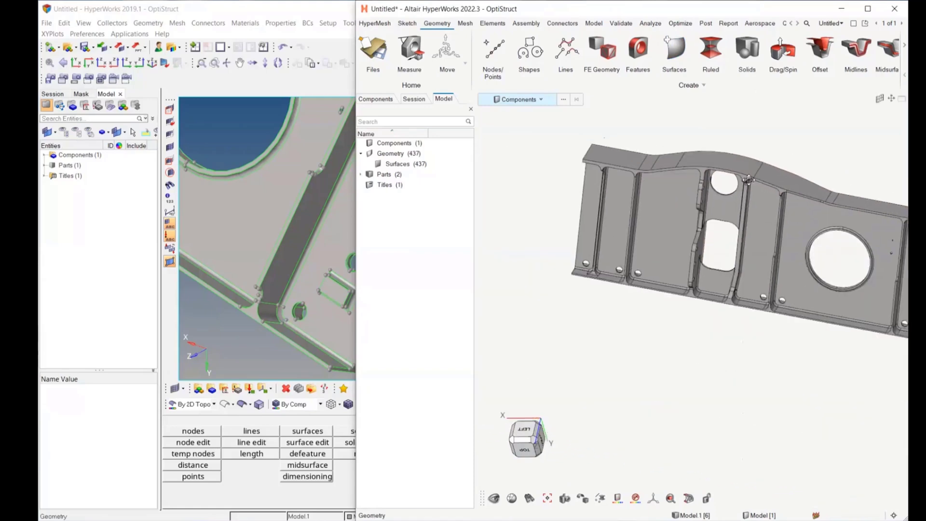
right_drag(905, 152, 800, 206)
middle_drag(808, 203, 774, 198)
right_drag(775, 198, 781, 217)
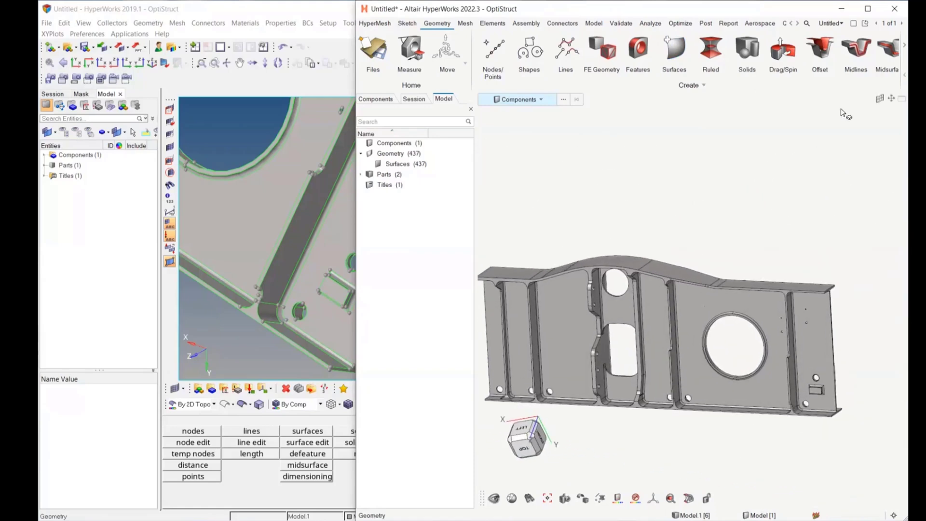
click(904, 47)
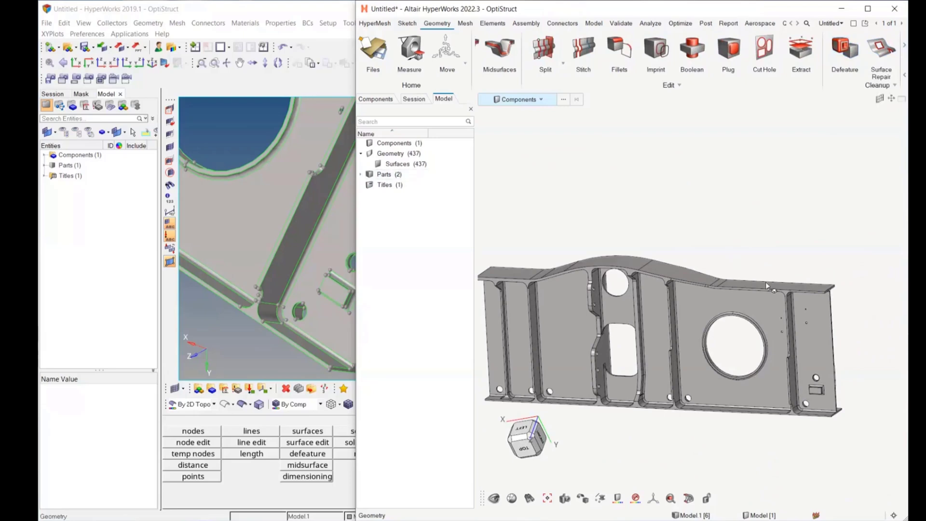
right_drag(833, 161, 800, 184)
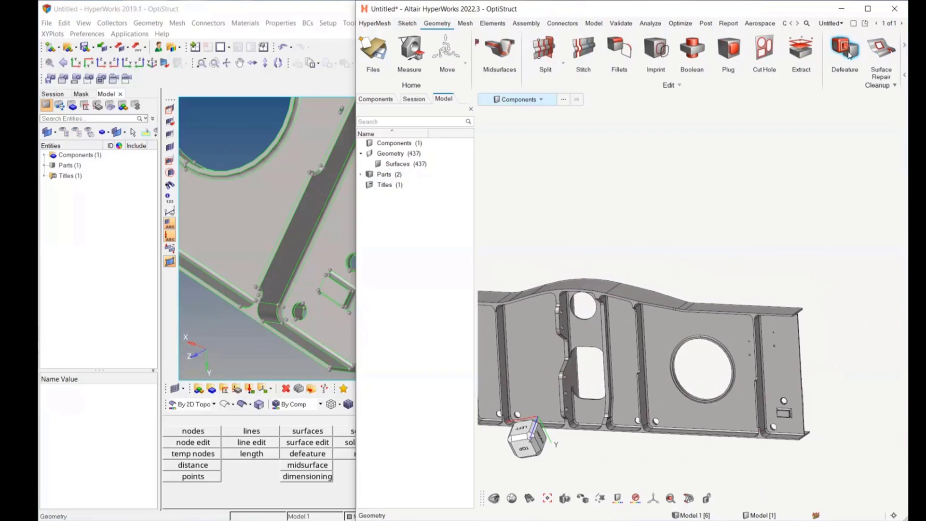
click(849, 54)
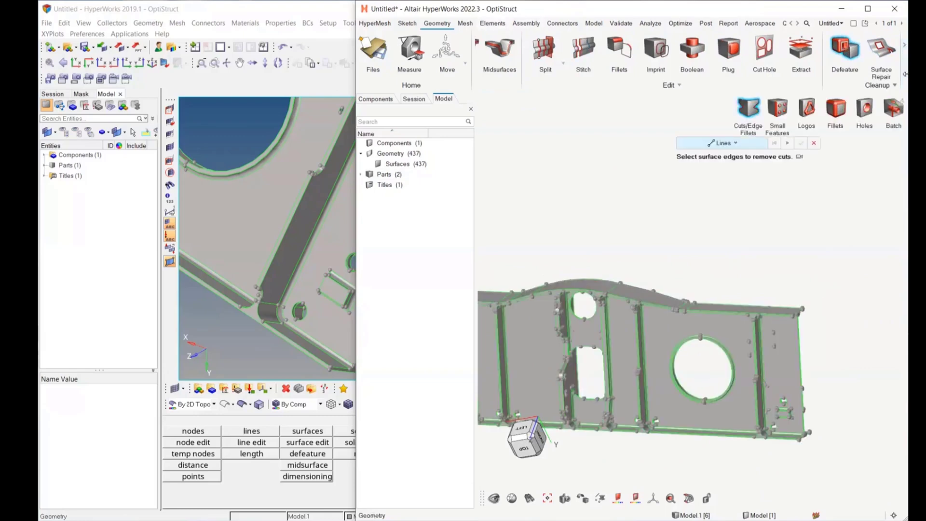
key(Escape)
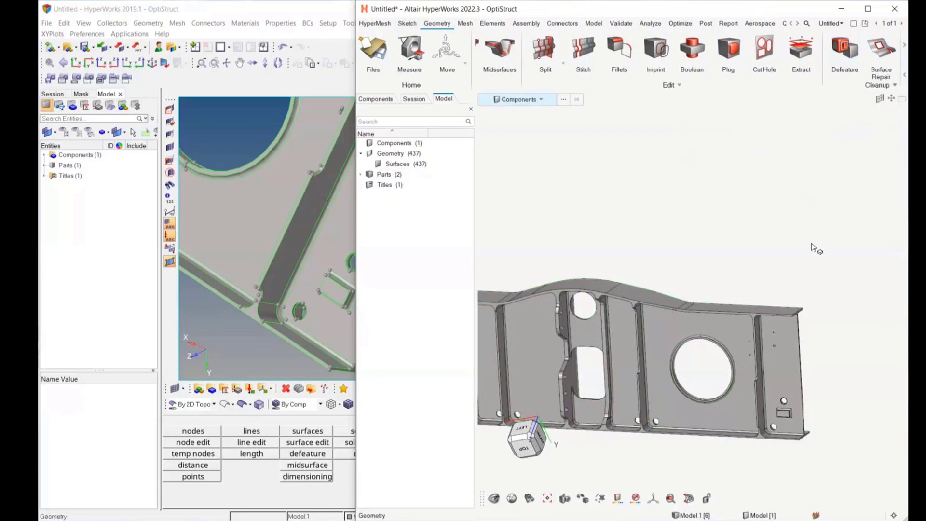
Create a solid from the beam's closed bounding surfaces with the Bounding solids tool.
click(904, 76)
click(904, 77)
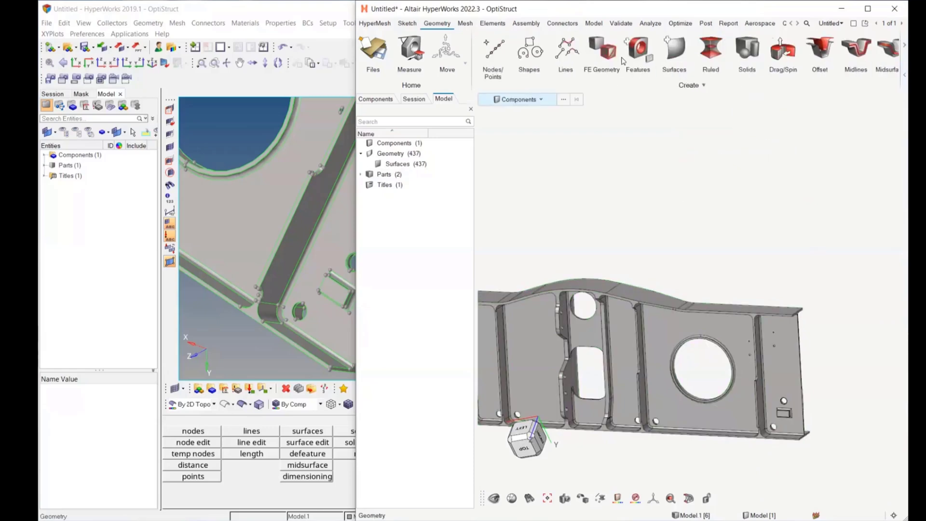
click(746, 48)
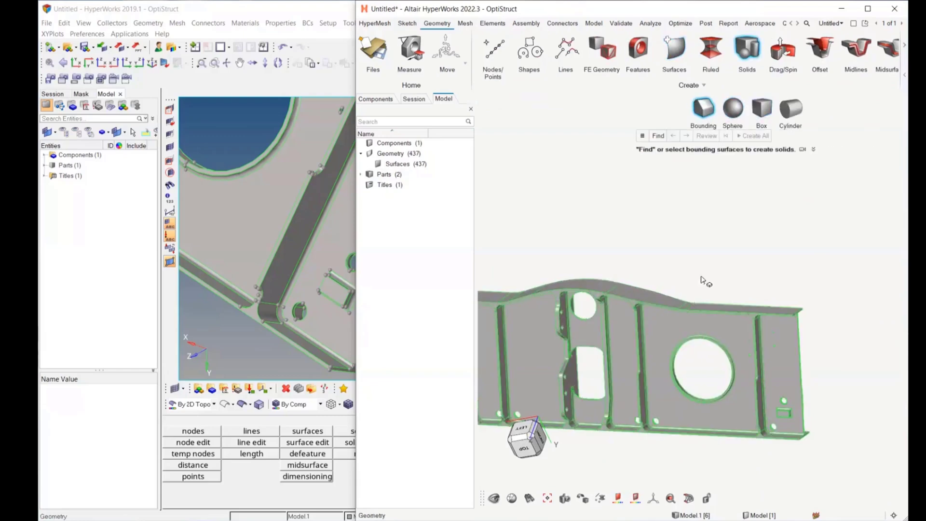
click(683, 319)
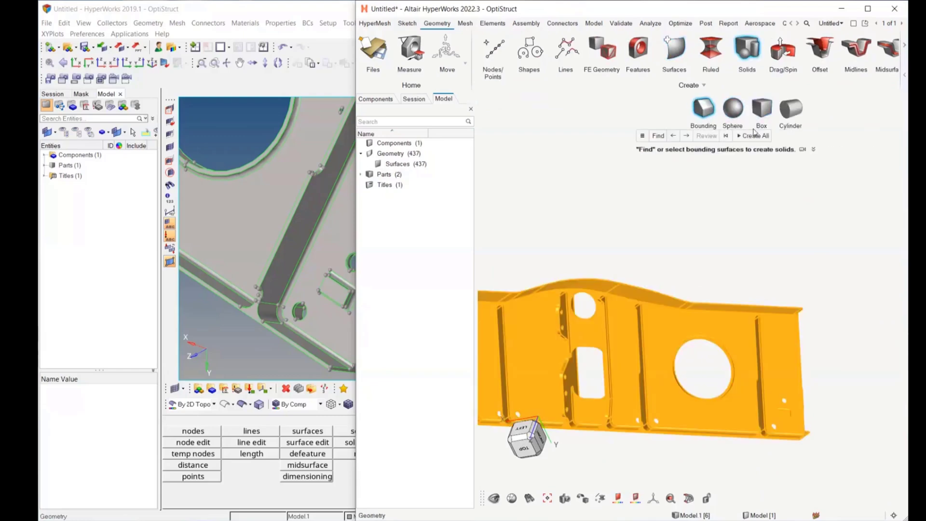
click(755, 136)
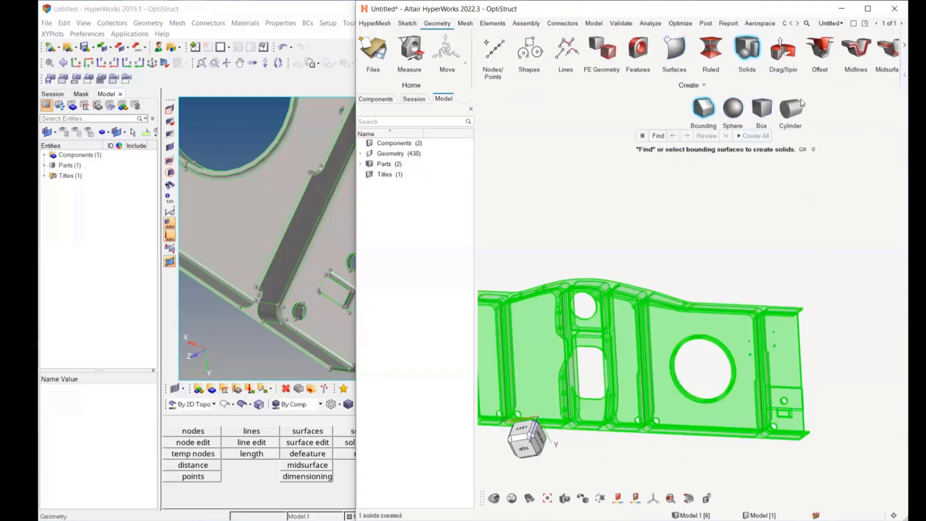
Find the holes in the beam solid with the Defeature Holes tool.
click(905, 45)
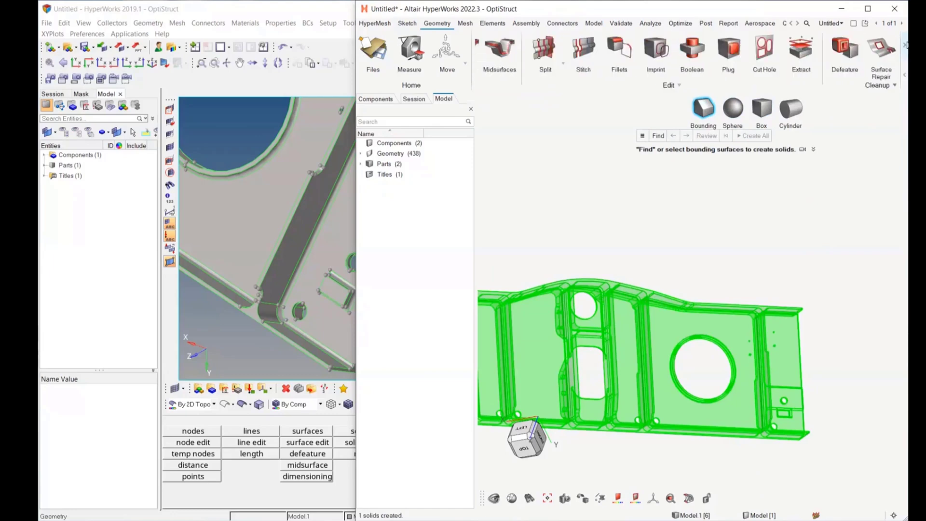
click(844, 54)
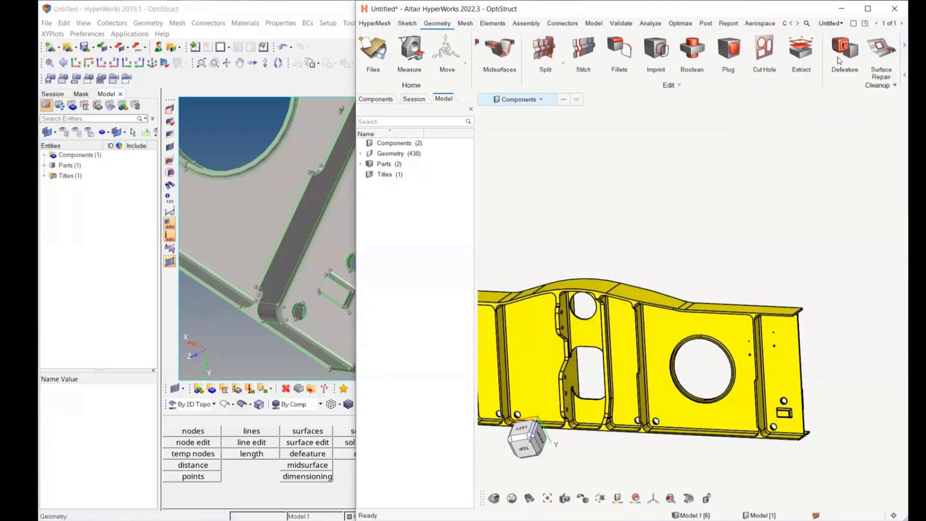
click(839, 60)
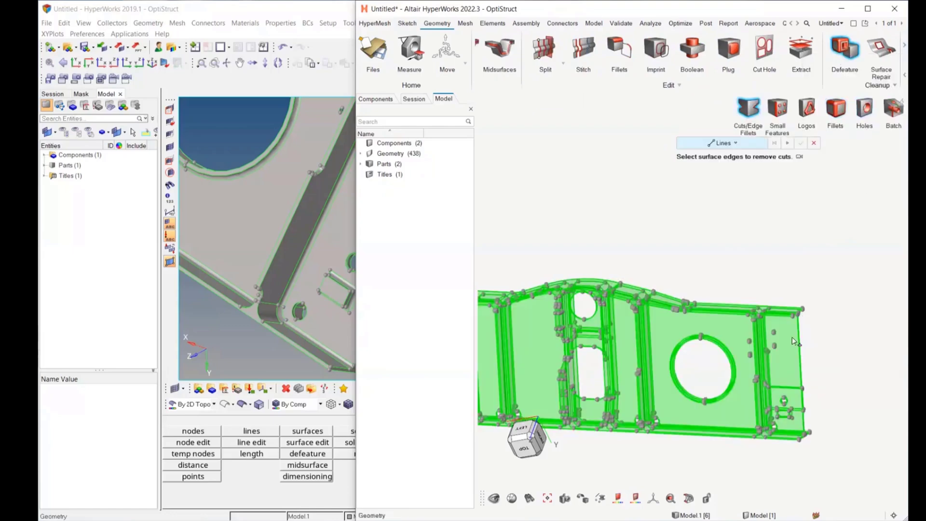
click(864, 108)
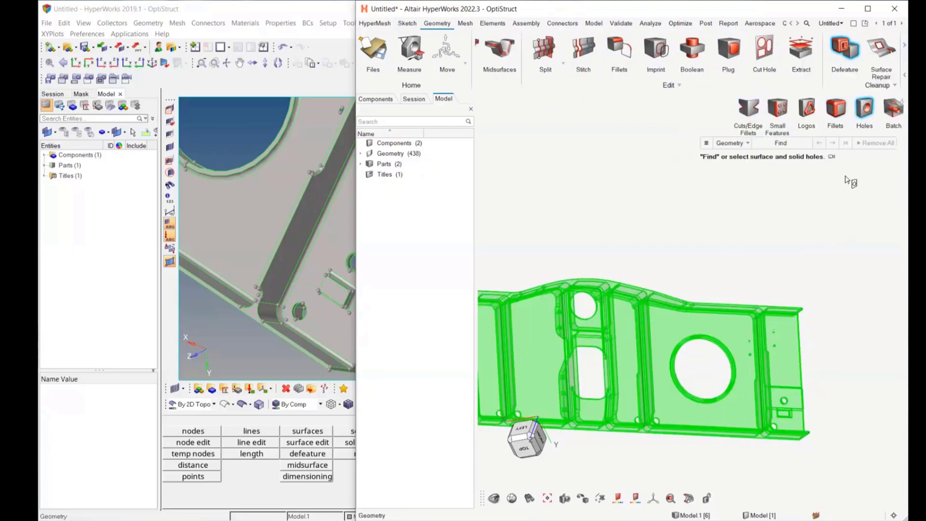
click(775, 144)
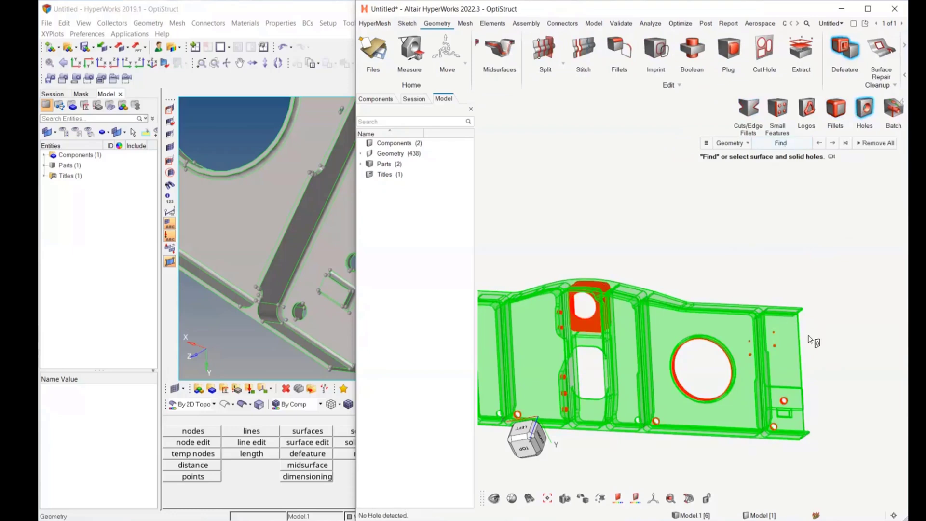
Remove the two smallest holes in the beam's end panel, above the rectangular cutout, and exit the Defeature tool.
scroll(809, 337, up, 10)
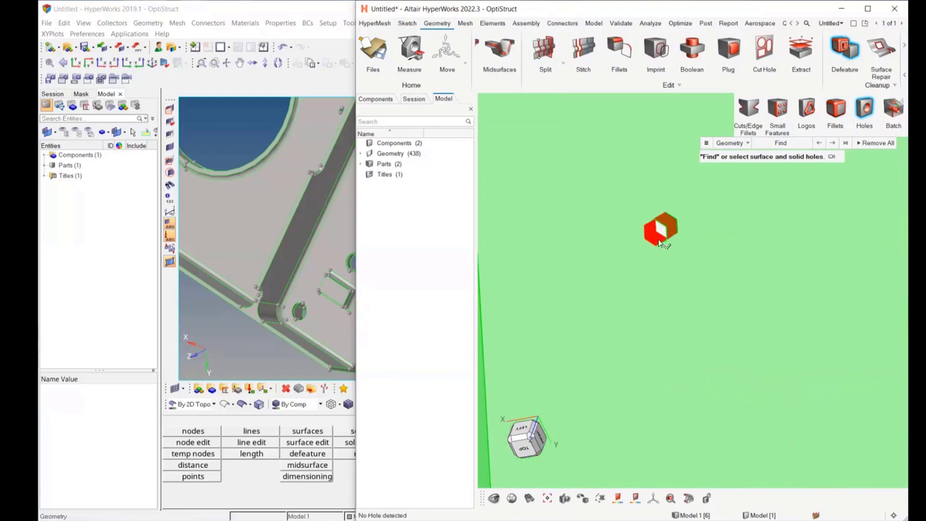
click(658, 242)
scroll(657, 245, down, 2)
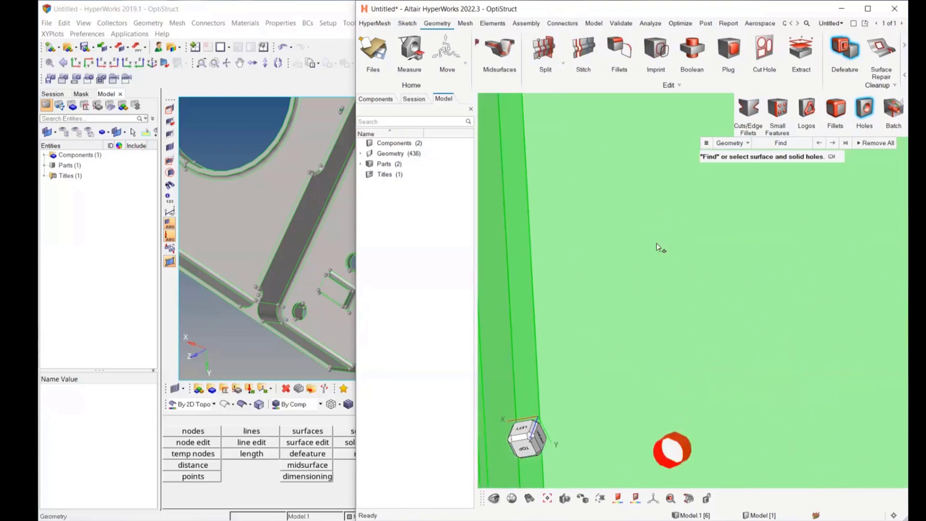
scroll(659, 248, down, 4)
scroll(667, 307, up, 5)
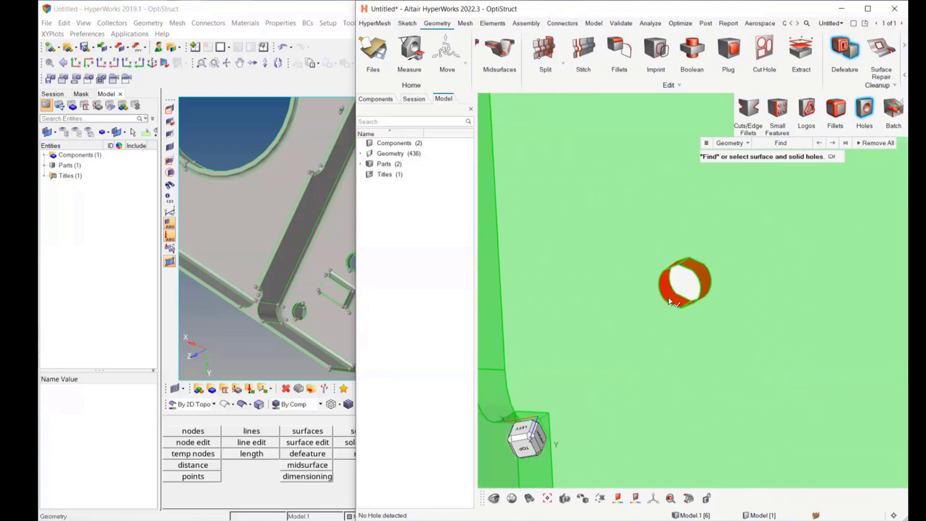
click(669, 301)
middle_click(671, 303)
scroll(672, 304, down, 8)
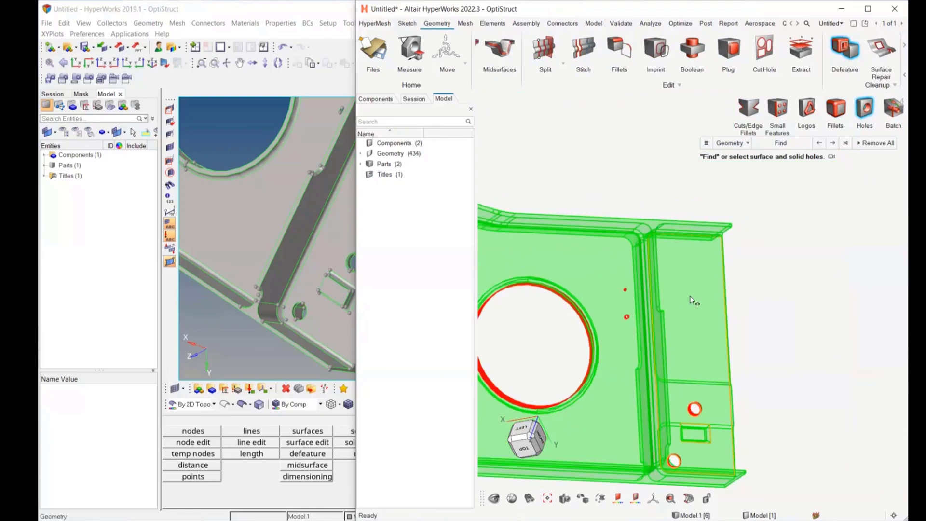
scroll(690, 299, down, 4)
right_drag(688, 305, 738, 323)
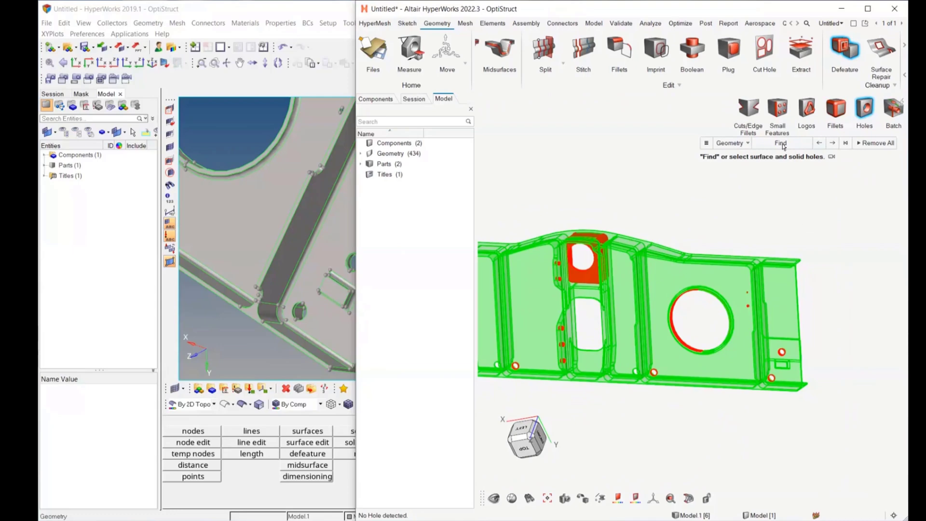
key(Escape)
key(Escape)
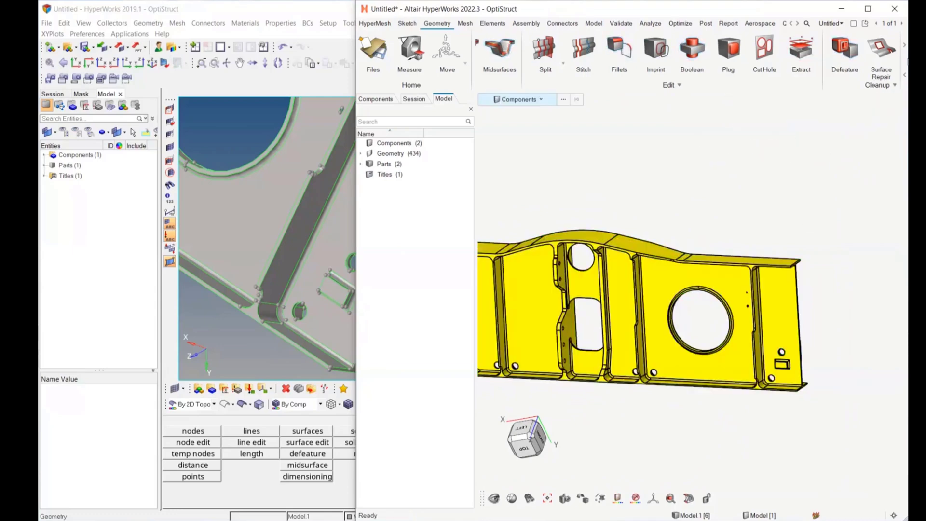
click(904, 47)
click(904, 74)
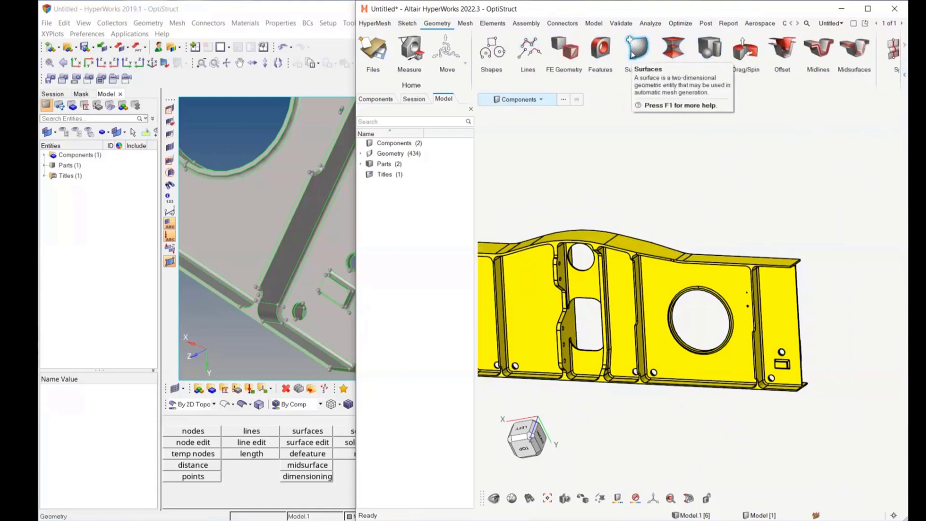
right_drag(640, 184, 719, 182)
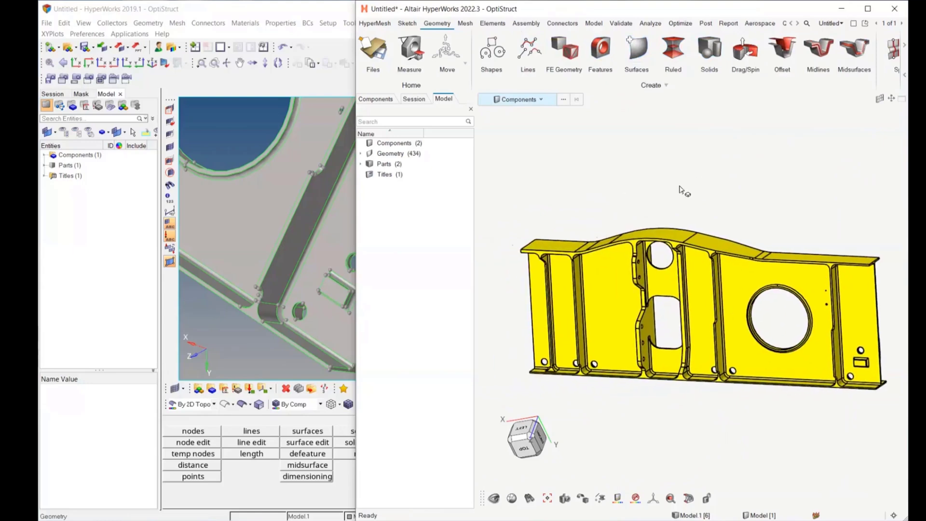